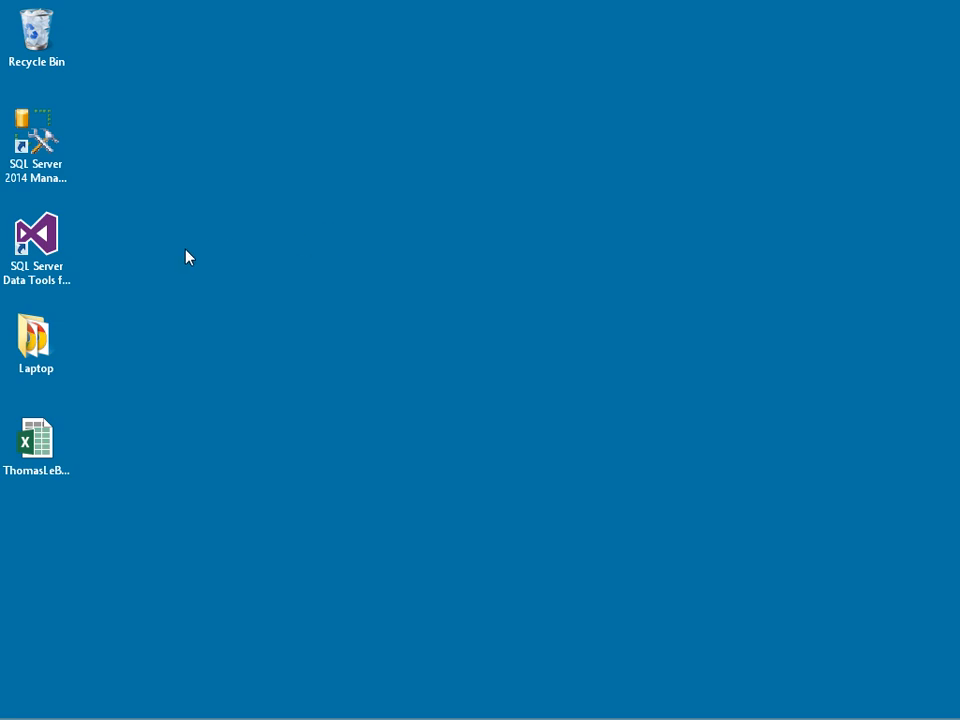
# Step: Launch SQL Server Data Tools and open the AdventureWorksDW14 tabular project from C:\SSAS\Tabular
pyautogui.doubleClick(60, 246)
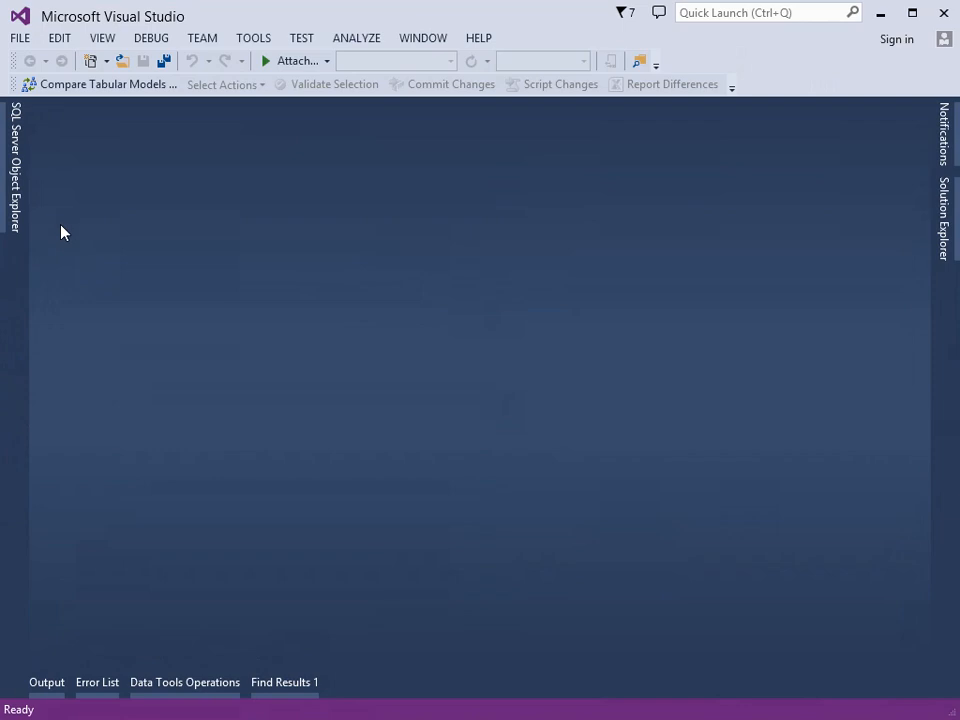
pyautogui.click(22, 39)
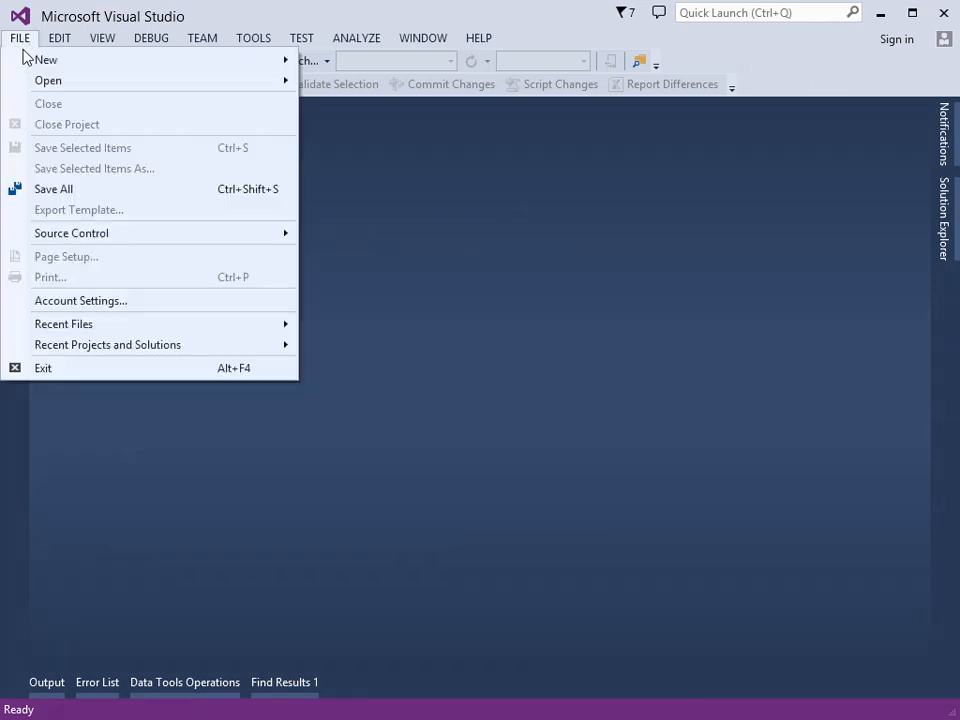
pyautogui.moveTo(231, 84)
pyautogui.click(318, 106)
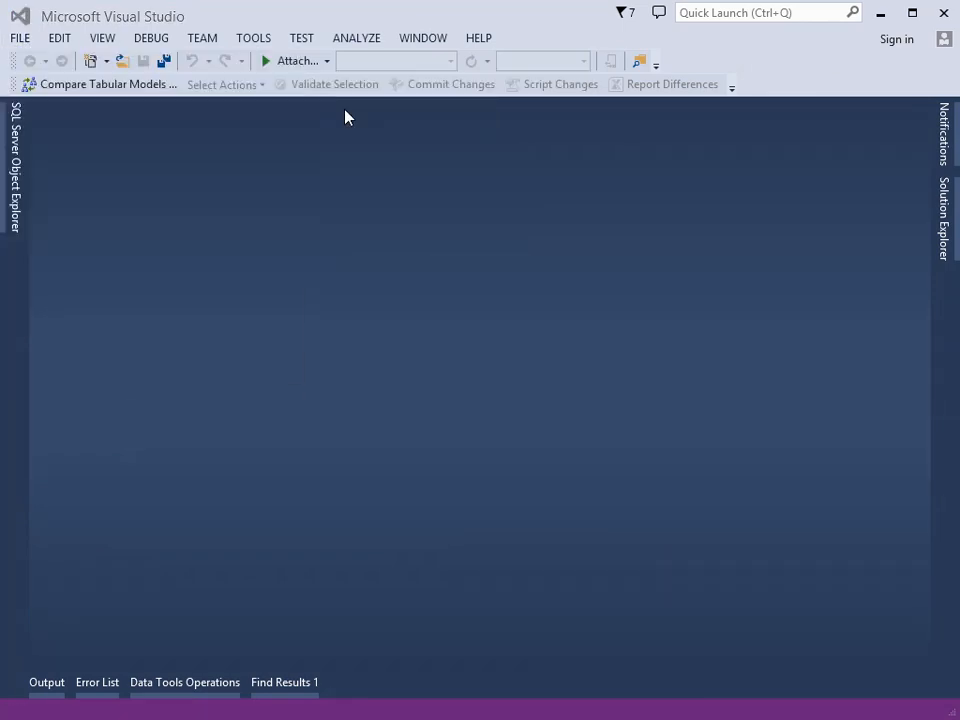
pyautogui.doubleClick(247, 140)
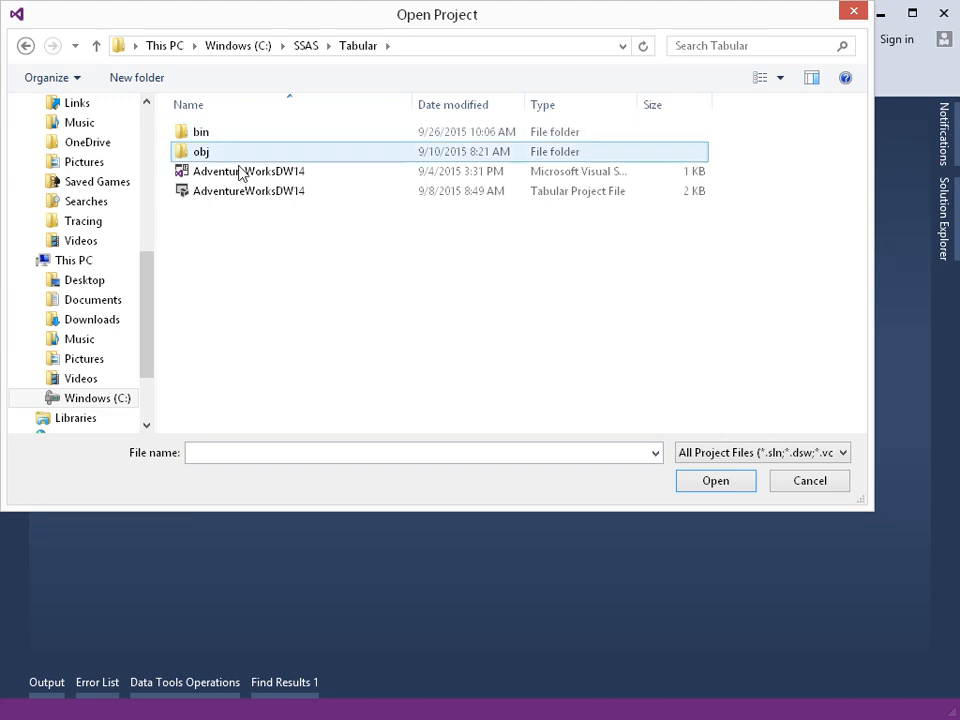
pyautogui.doubleClick(240, 175)
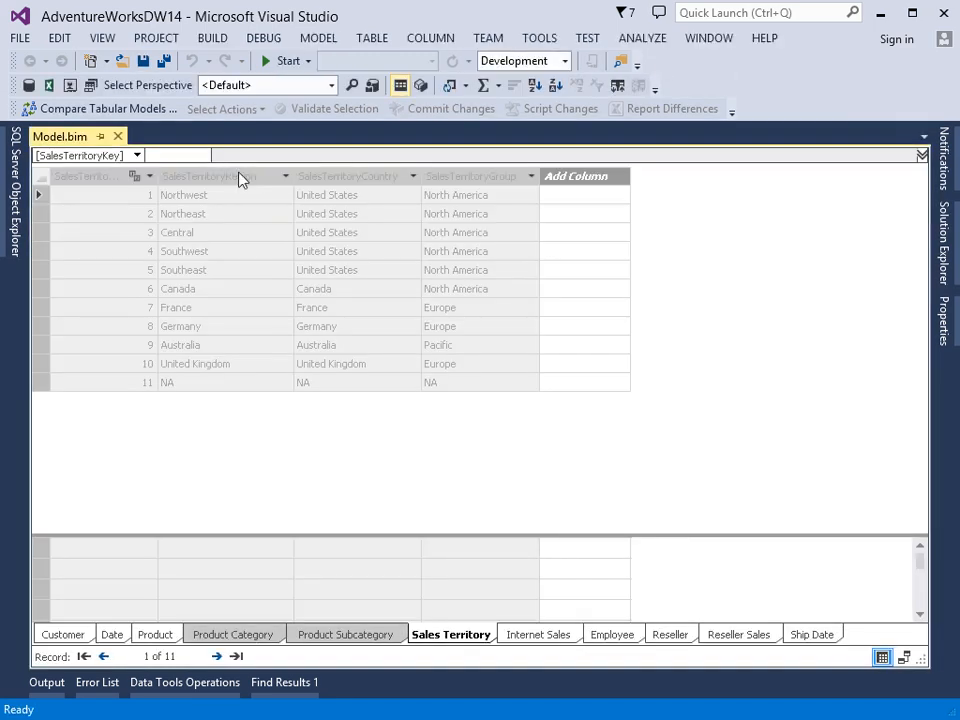
# Step: Open perspective management for the model and create a new perspective named Reseller
pyautogui.click(324, 44)
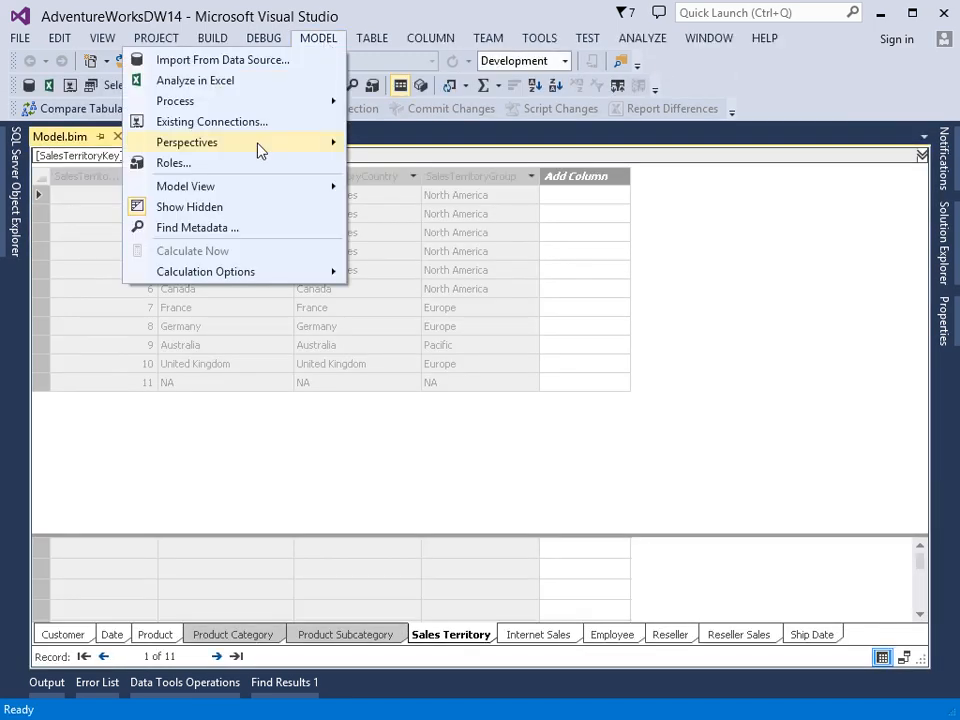
pyautogui.moveTo(258, 150)
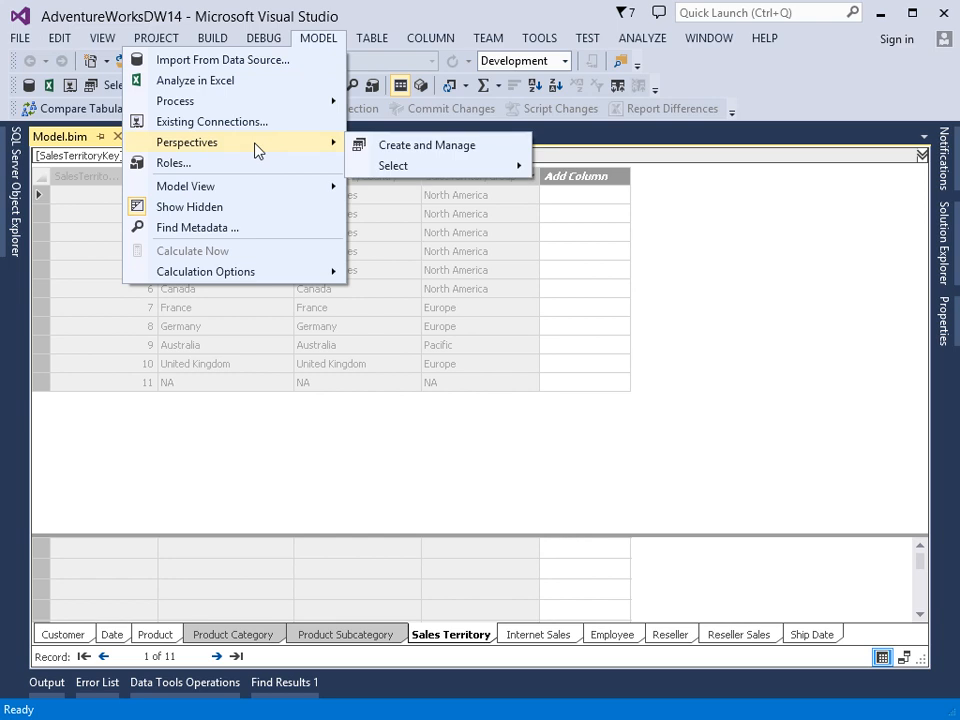
pyautogui.click(432, 155)
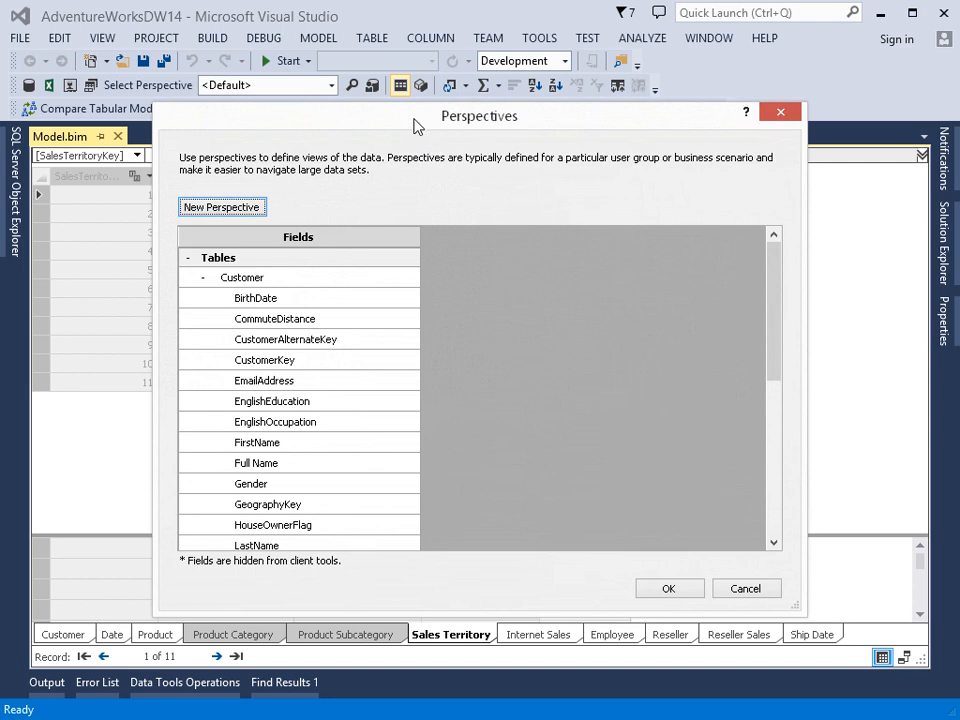
pyautogui.moveTo(378, 78); pyautogui.dragTo(352, 46)
pyautogui.moveTo(733, 528); pyautogui.dragTo(795, 612)
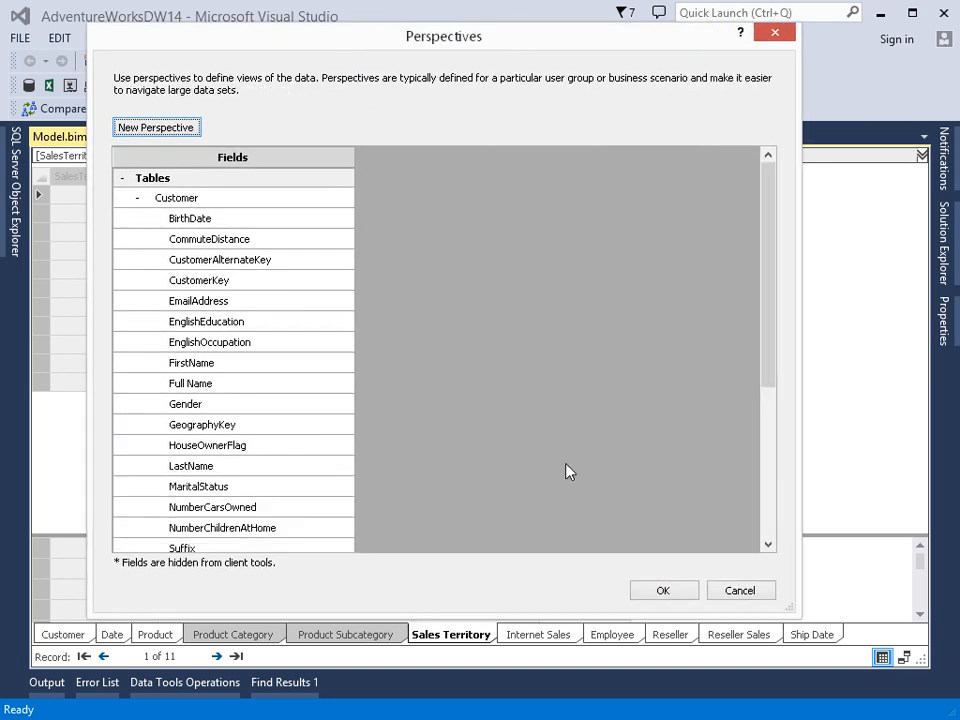
pyautogui.click(172, 128)
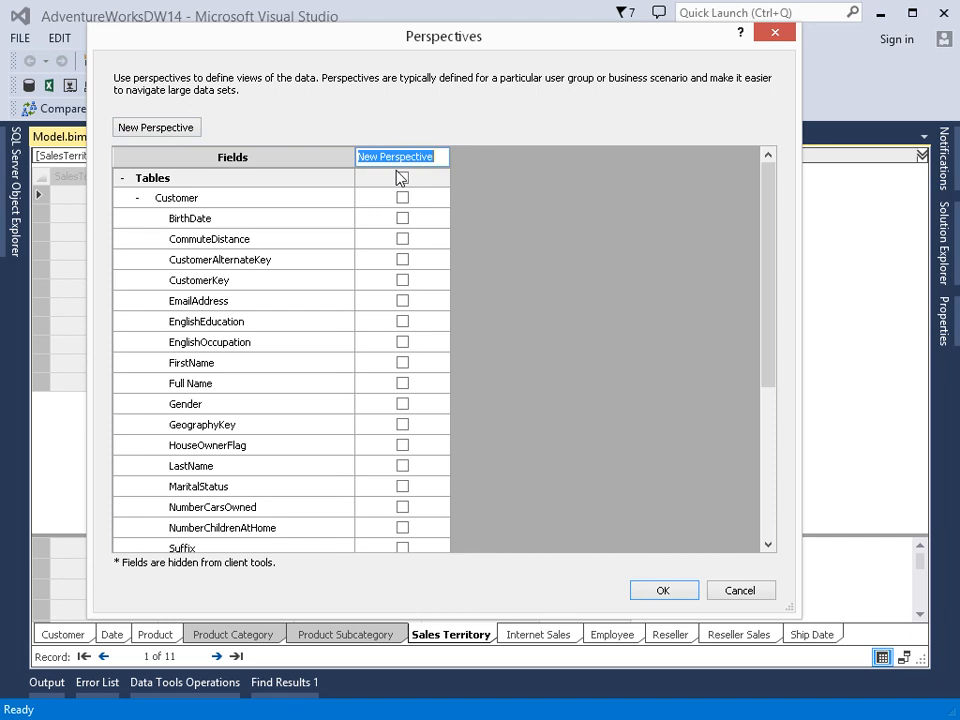
pyautogui.write('Rese')
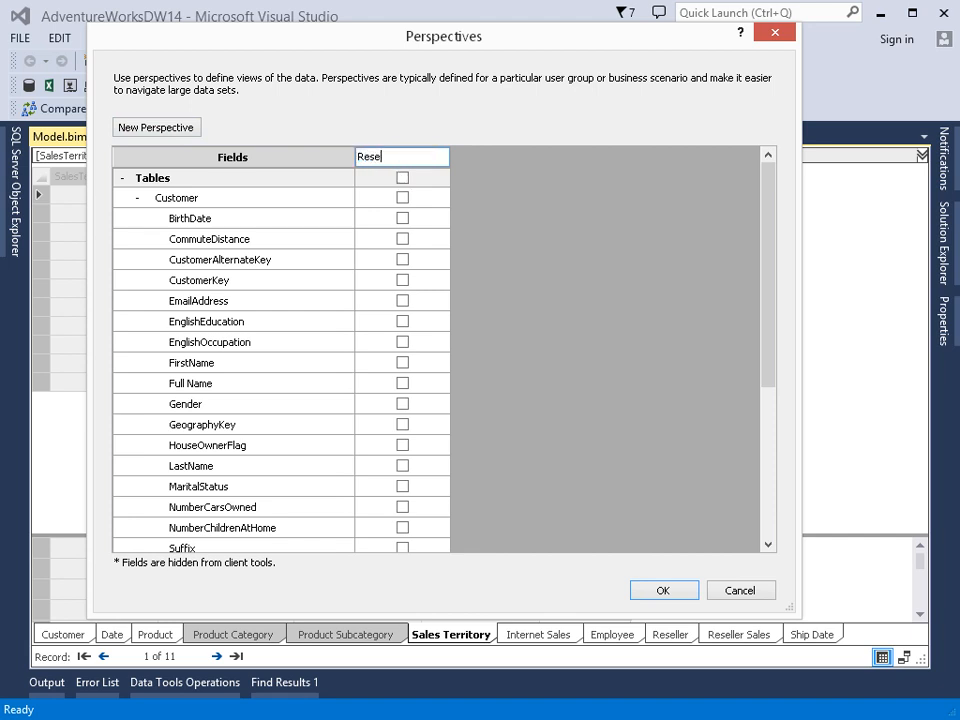
pyautogui.write('ller')
# Step: Include the Date, Employee, Product, Reseller and Reseller Sales tables in the Reseller perspective
pyautogui.click(138, 198)
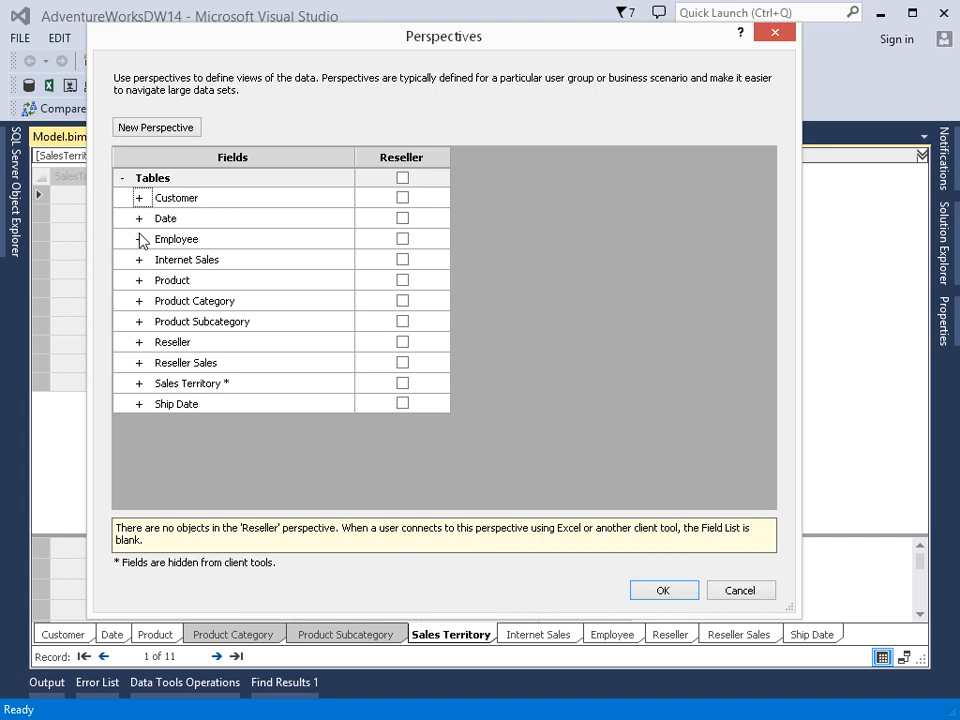
pyautogui.moveTo(377, 193)
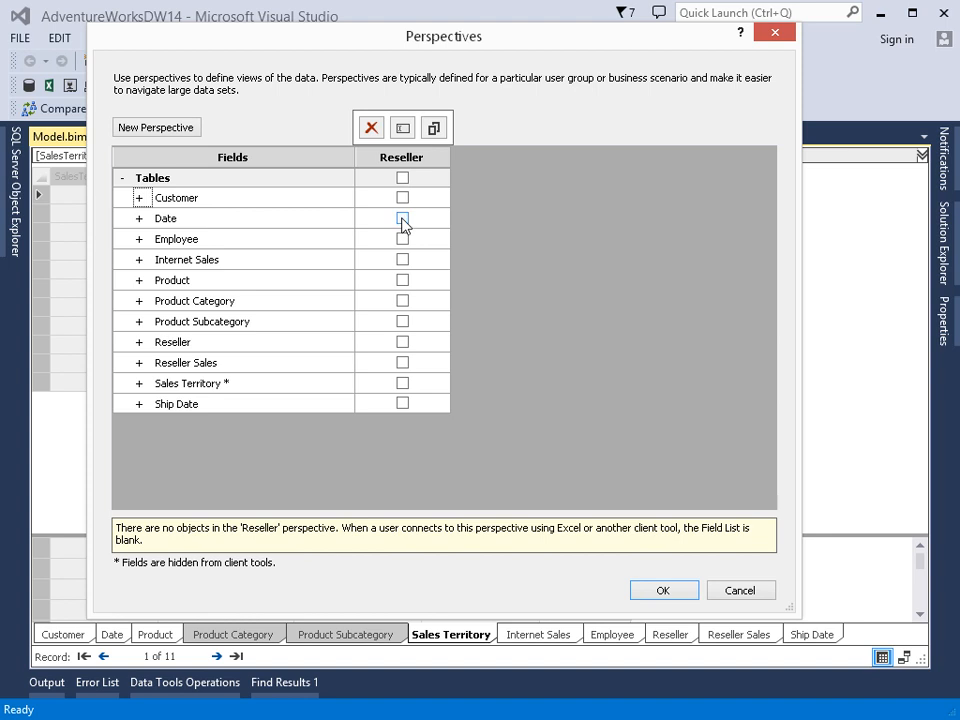
pyautogui.click(402, 219)
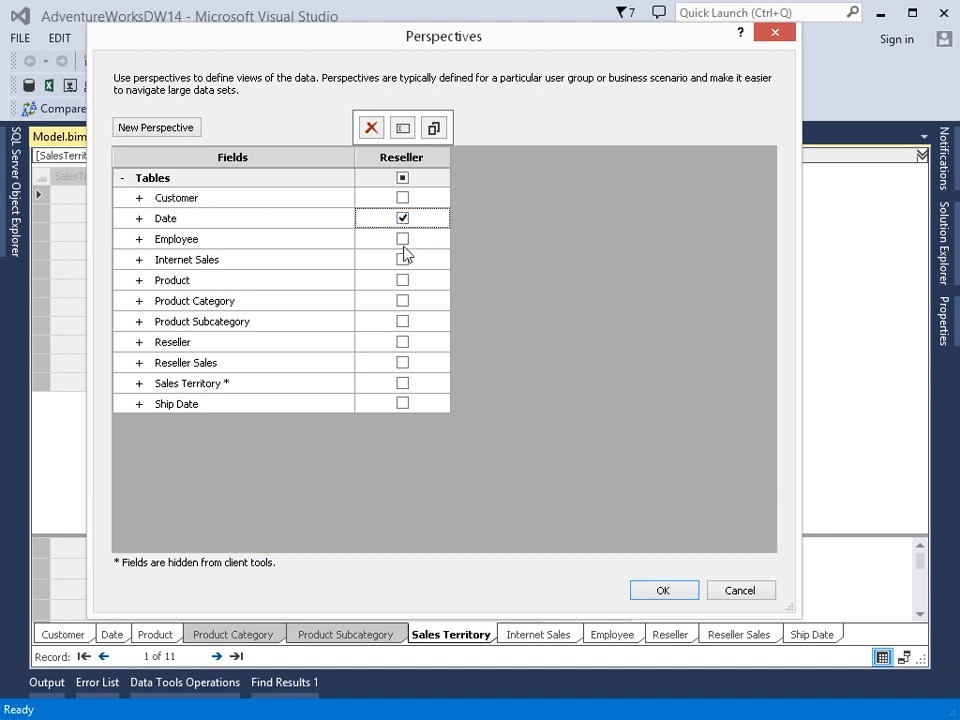
pyautogui.click(403, 242)
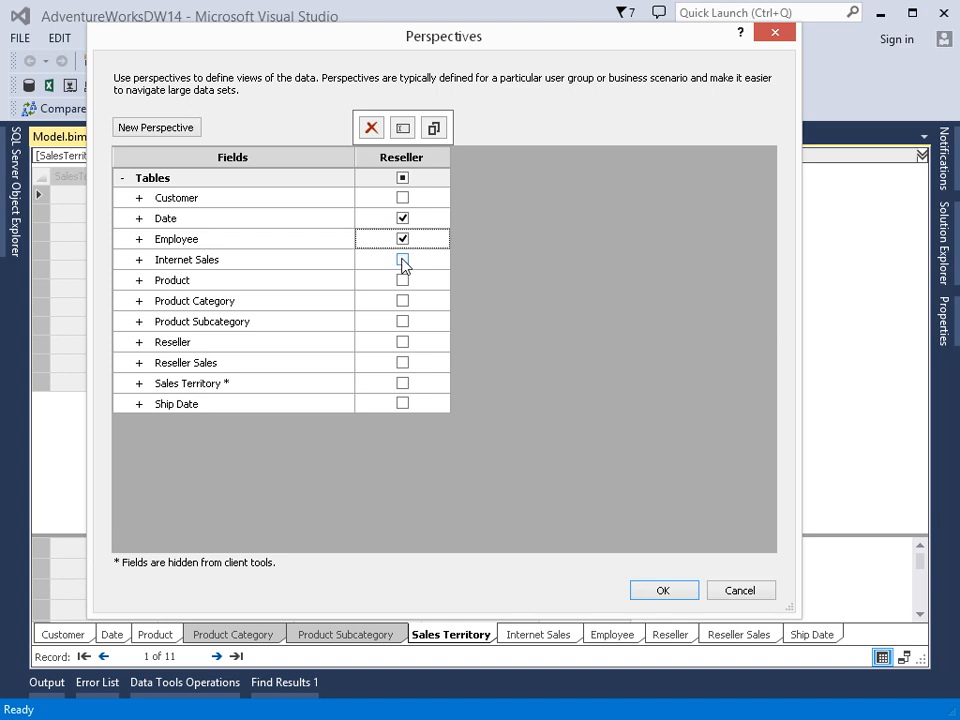
pyautogui.click(403, 283)
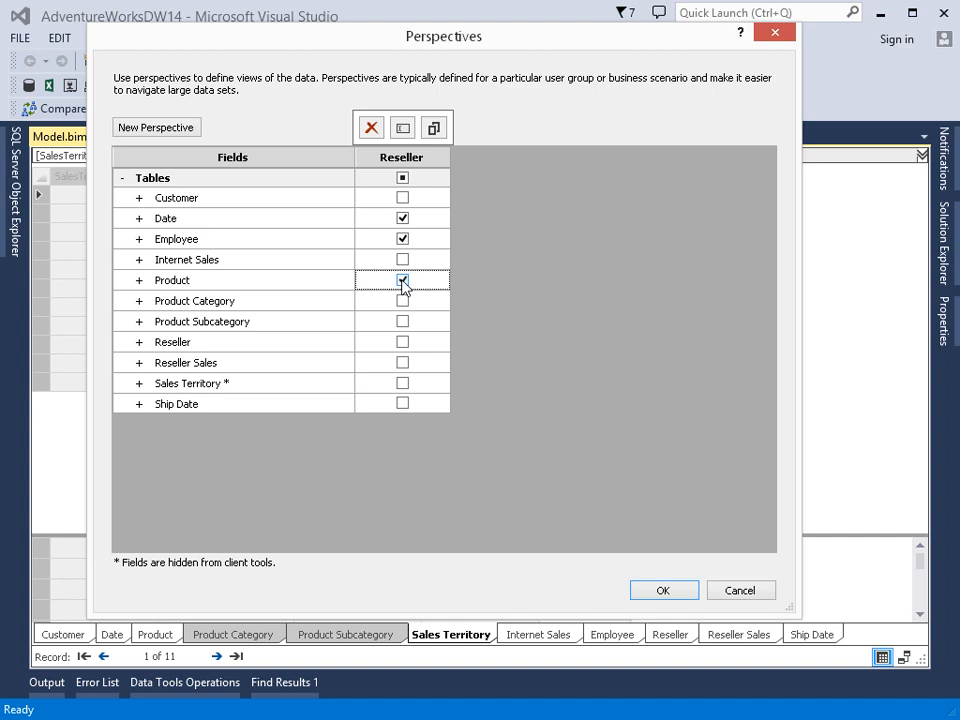
pyautogui.click(402, 344)
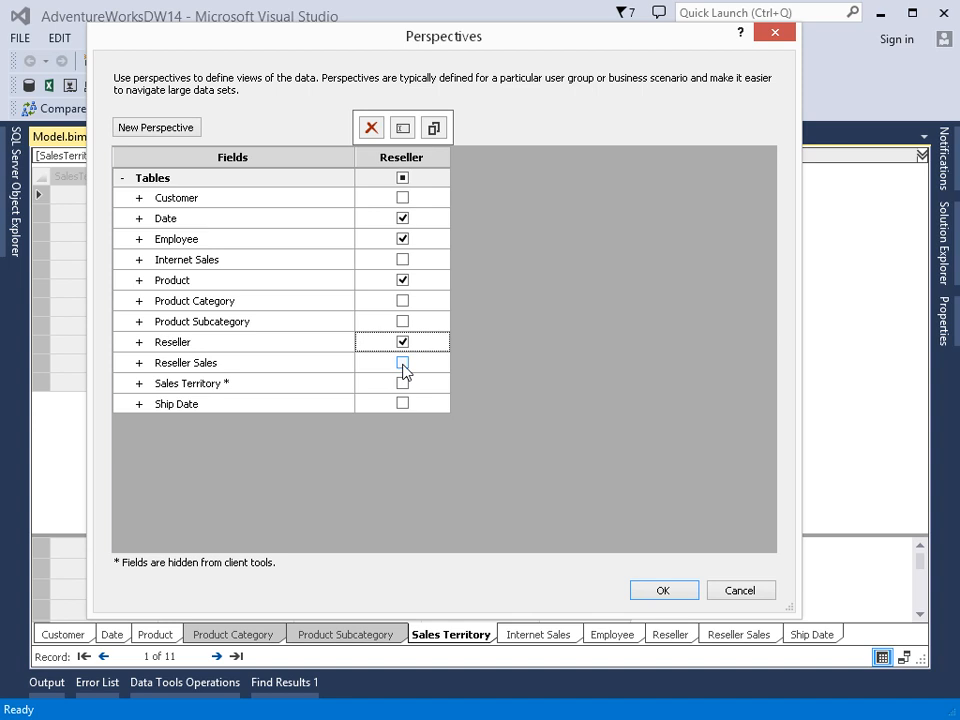
pyautogui.click(402, 364)
pyautogui.click(403, 385)
pyautogui.click(404, 386)
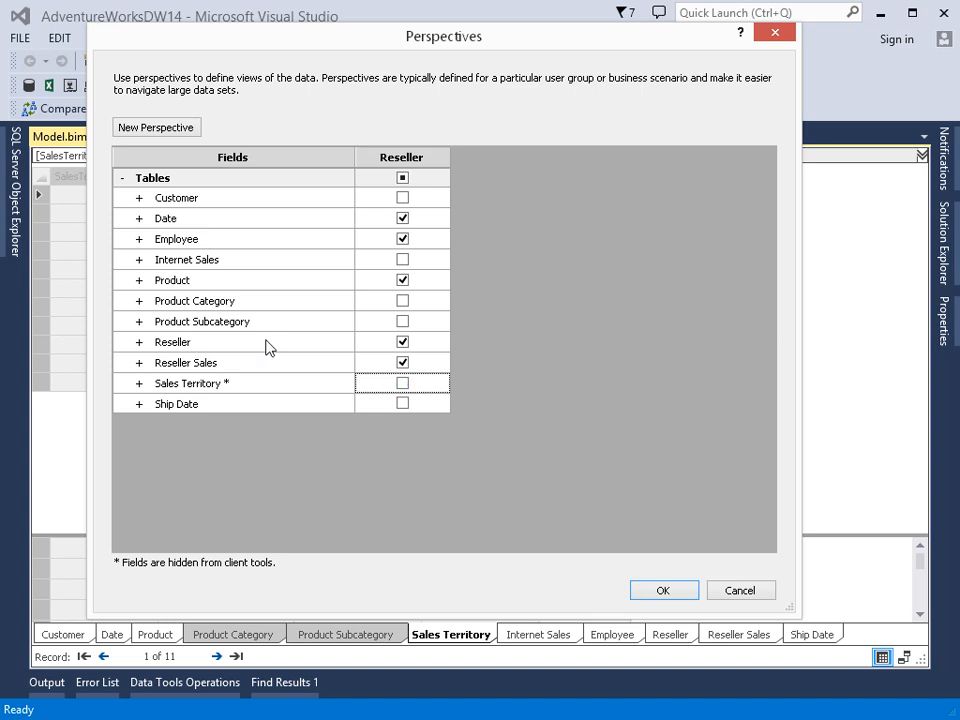
# Step: Exclude ArabicDescription, ChineseDescription, DaysToManufacture, DealerPrice, EnglishDescription and FrenchDescription from the Product table in the perspective
pyautogui.click(139, 282)
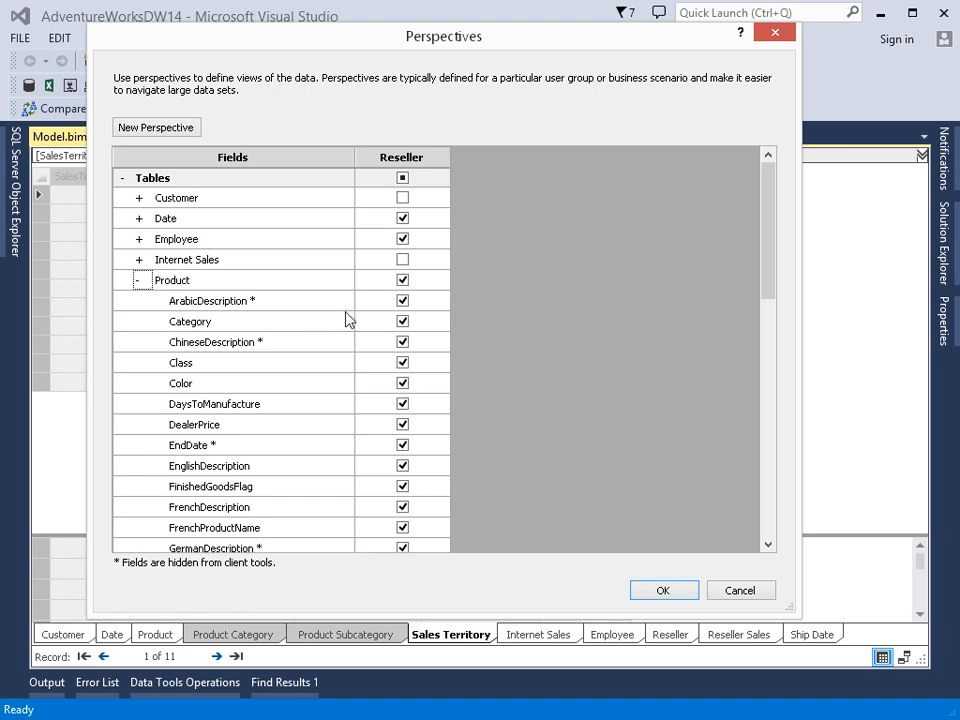
pyautogui.click(402, 301)
pyautogui.click(403, 343)
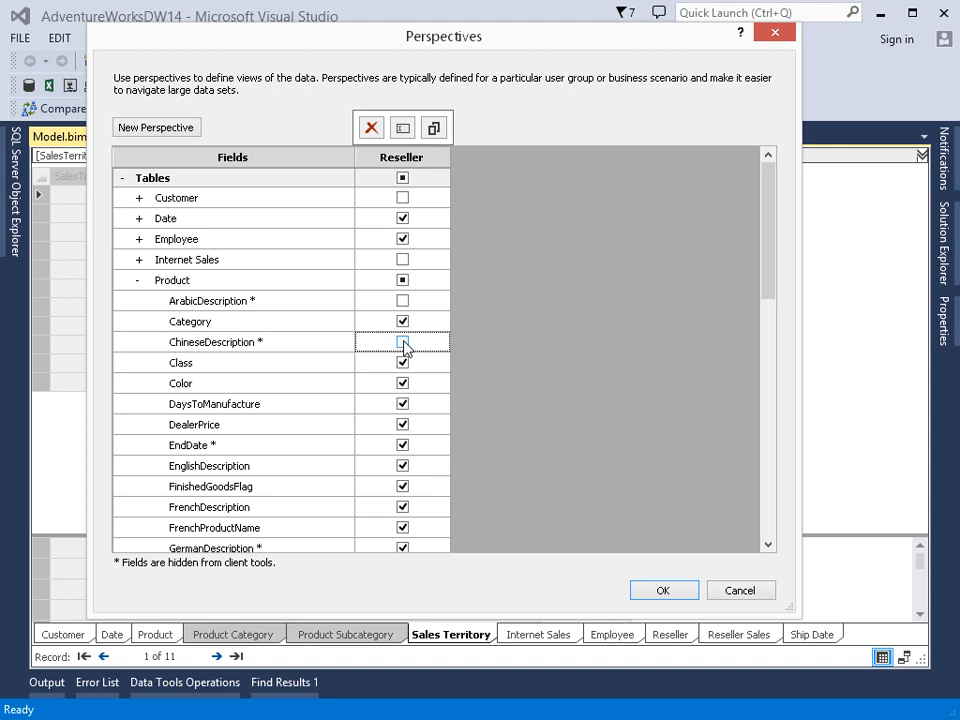
pyautogui.click(402, 405)
pyautogui.click(402, 405)
pyautogui.click(402, 424)
pyautogui.click(402, 424)
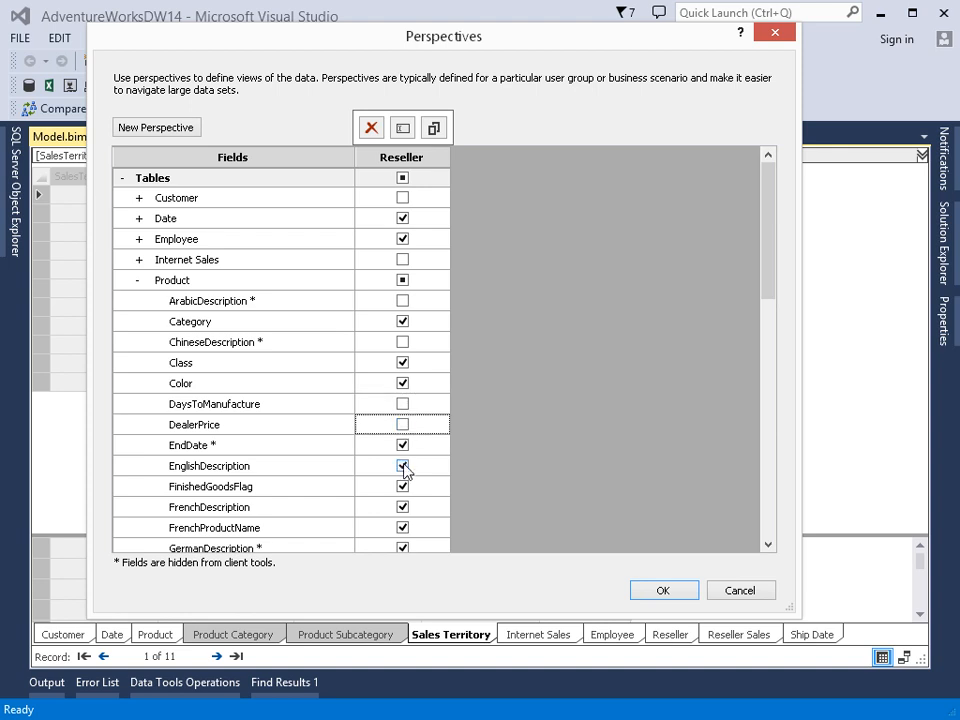
pyautogui.click(402, 466)
pyautogui.click(402, 466)
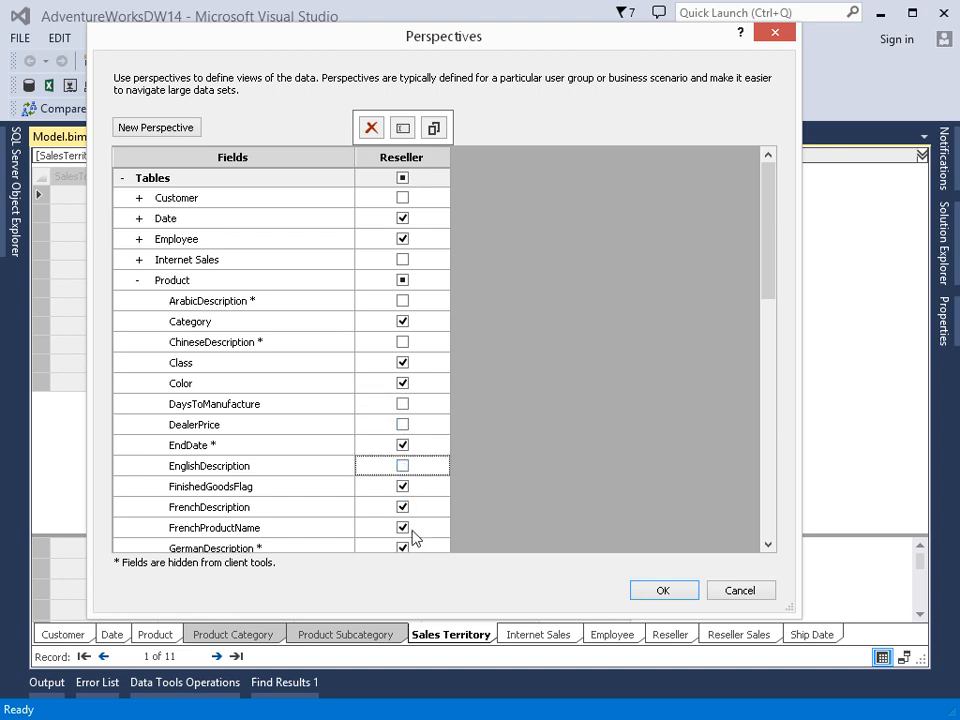
pyautogui.click(404, 511)
pyautogui.click(404, 511)
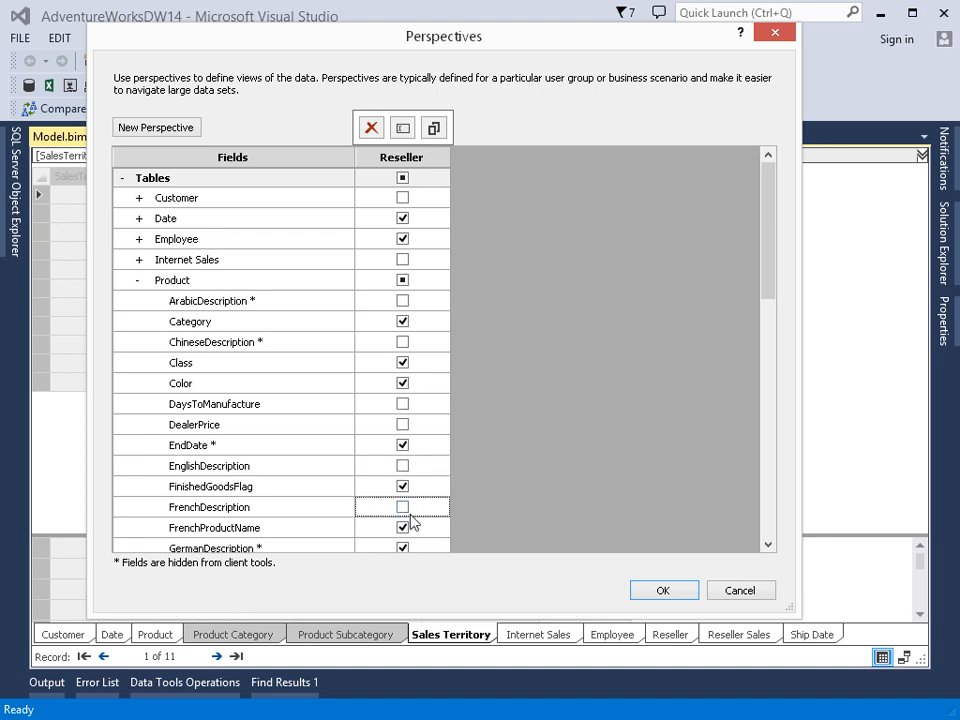
pyautogui.click(139, 281)
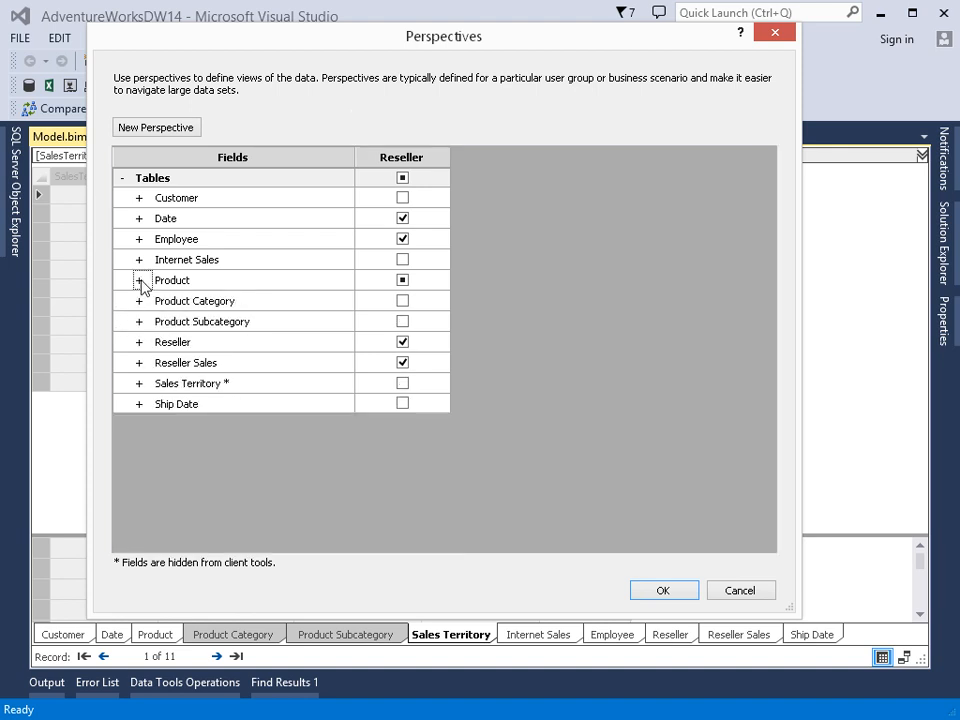
# Step: Exclude DayNumberOfMonth and DayNumberOfYear from the Date table in the perspective and save the perspectives
pyautogui.click(139, 218)
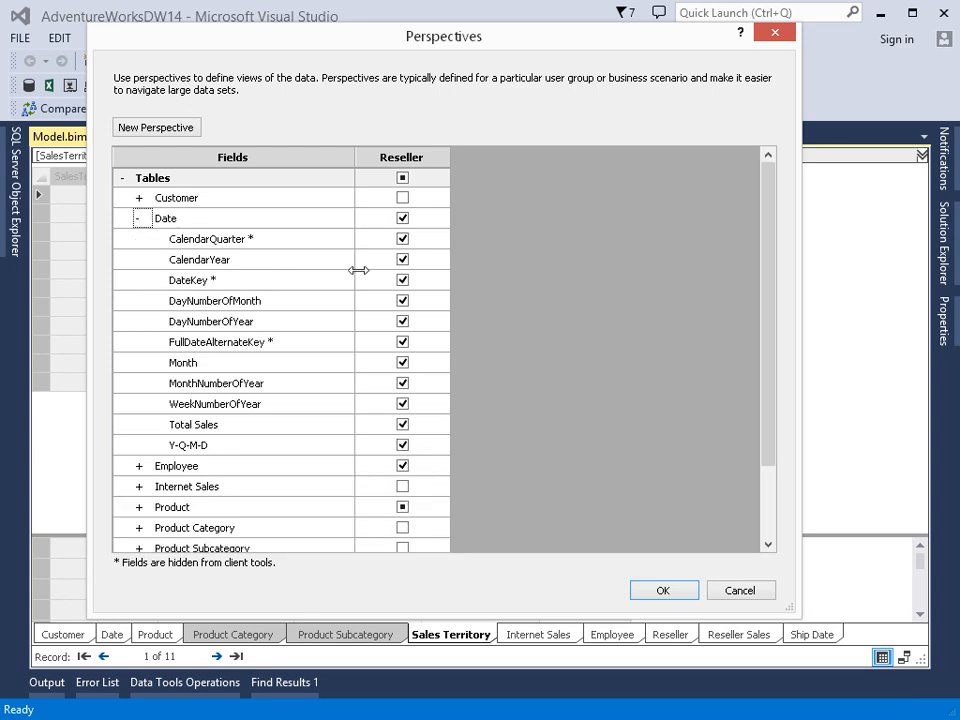
pyautogui.click(405, 300)
pyautogui.click(403, 301)
pyautogui.click(402, 322)
pyautogui.click(138, 218)
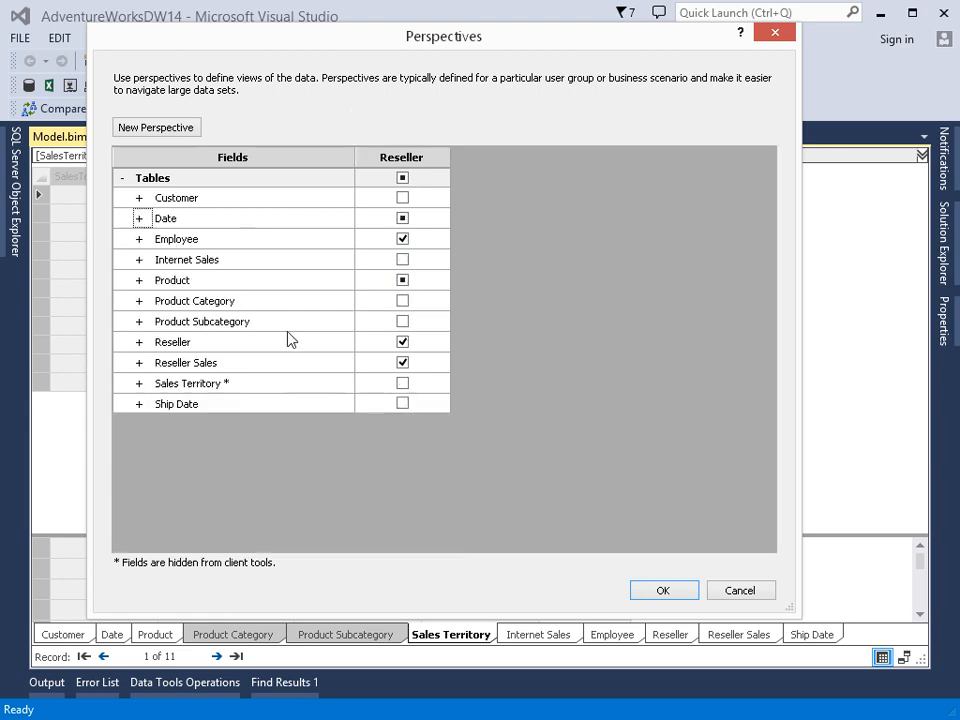
pyautogui.click(660, 591)
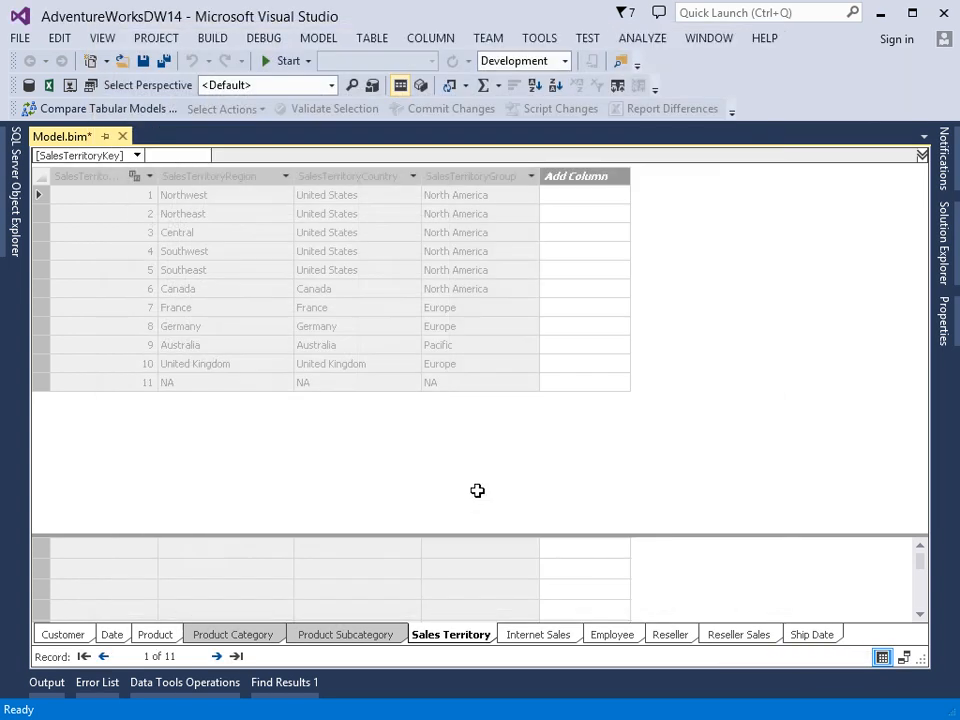
# Step: Analyze the model in Excel as the current Windows user using the Reseller perspective
pyautogui.click(320, 40)
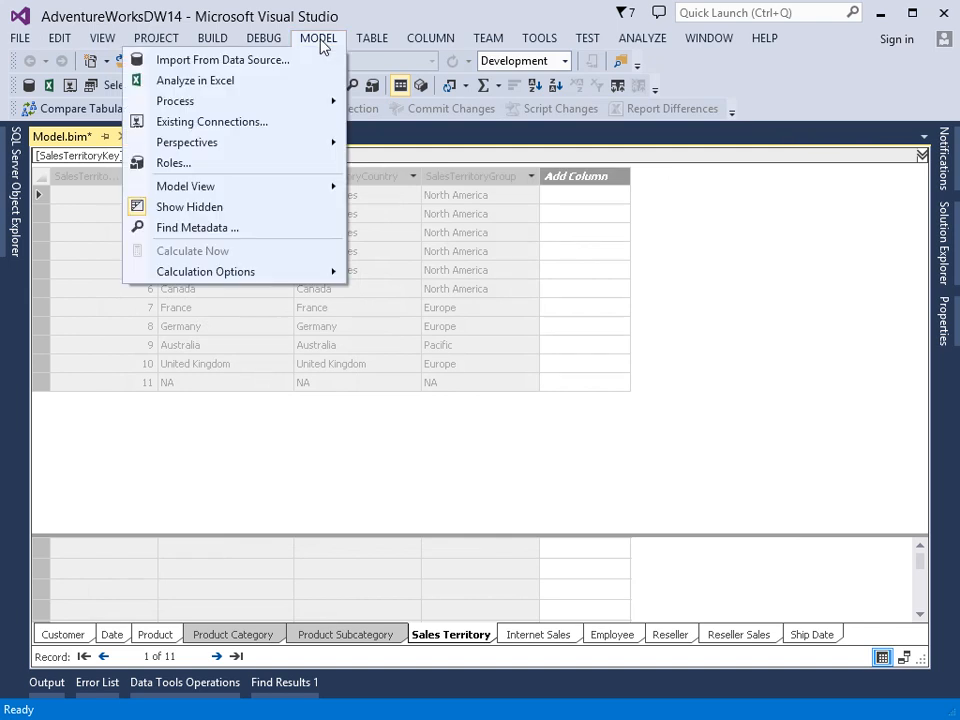
pyautogui.click(217, 85)
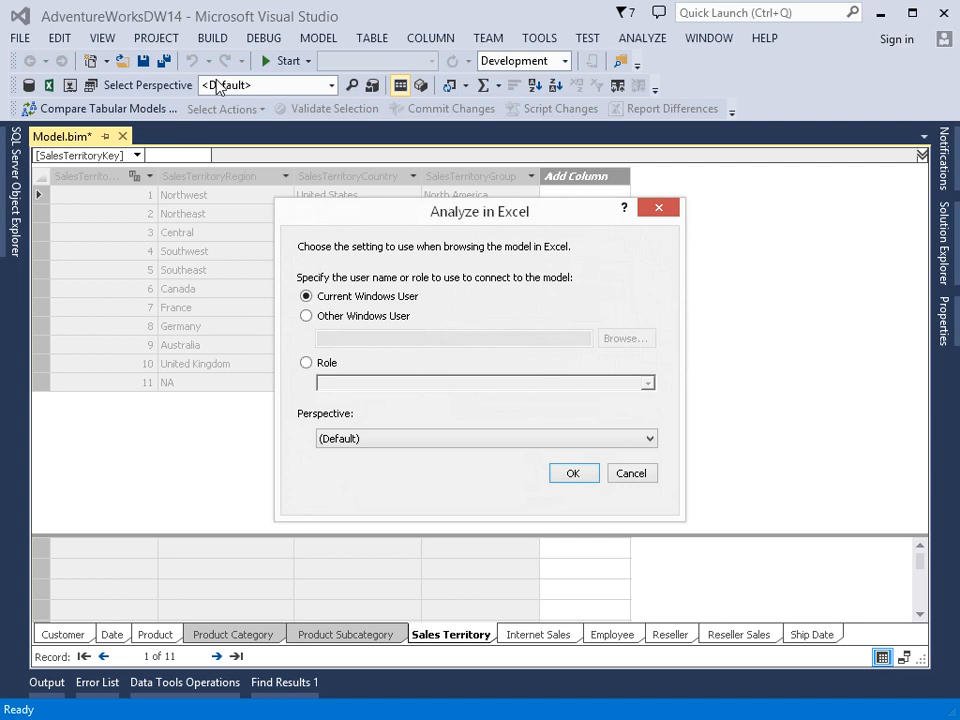
pyautogui.click(355, 325)
pyautogui.click(362, 298)
pyautogui.click(331, 366)
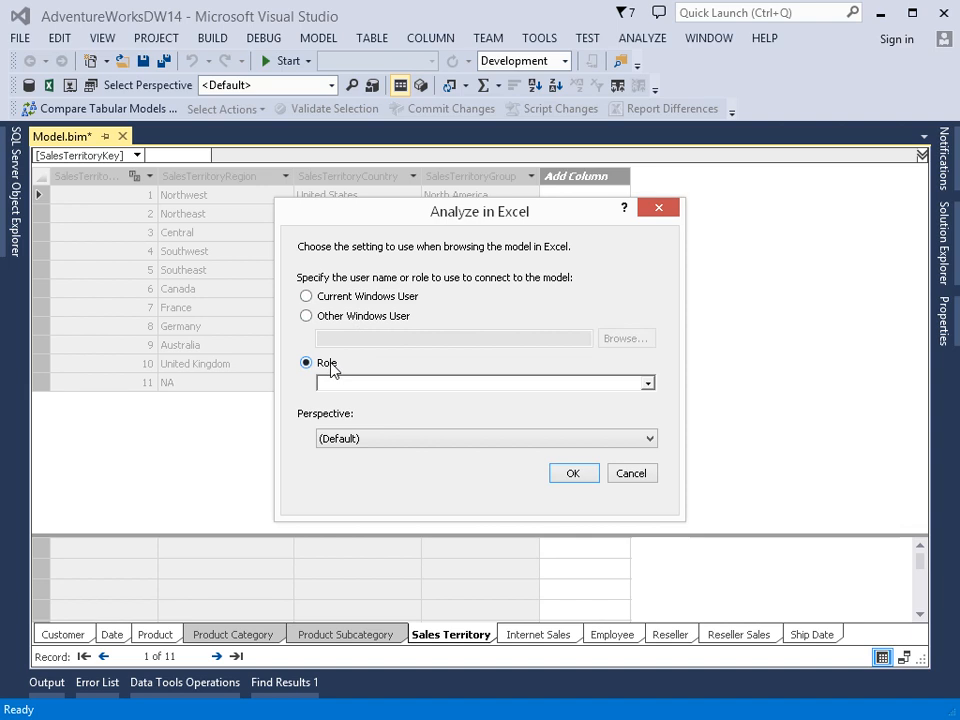
pyautogui.click(340, 296)
pyautogui.click(370, 440)
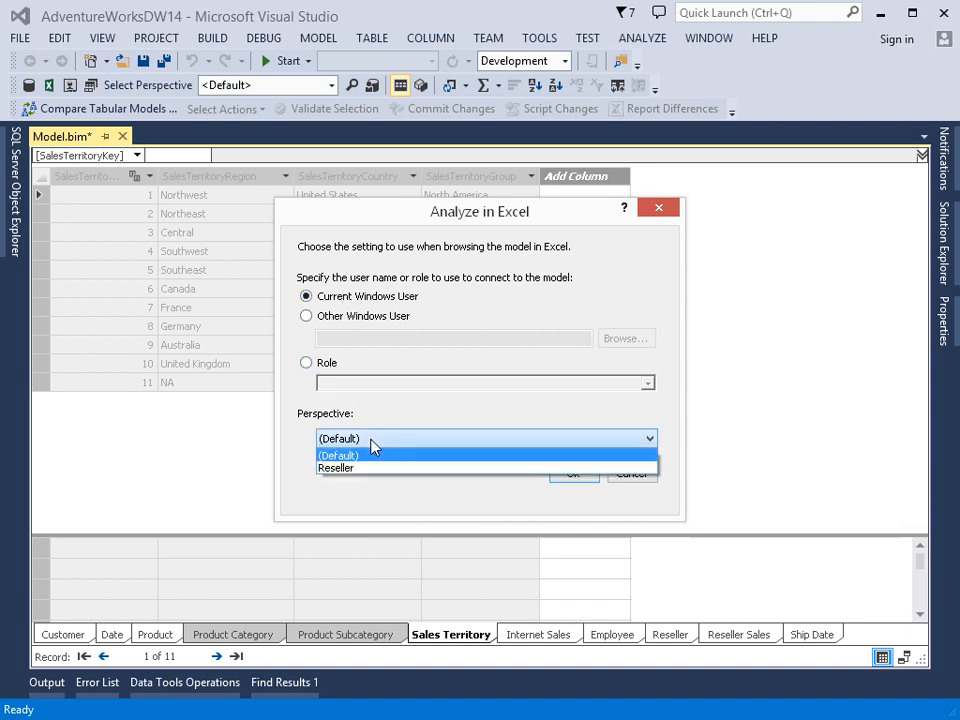
pyautogui.click(369, 476)
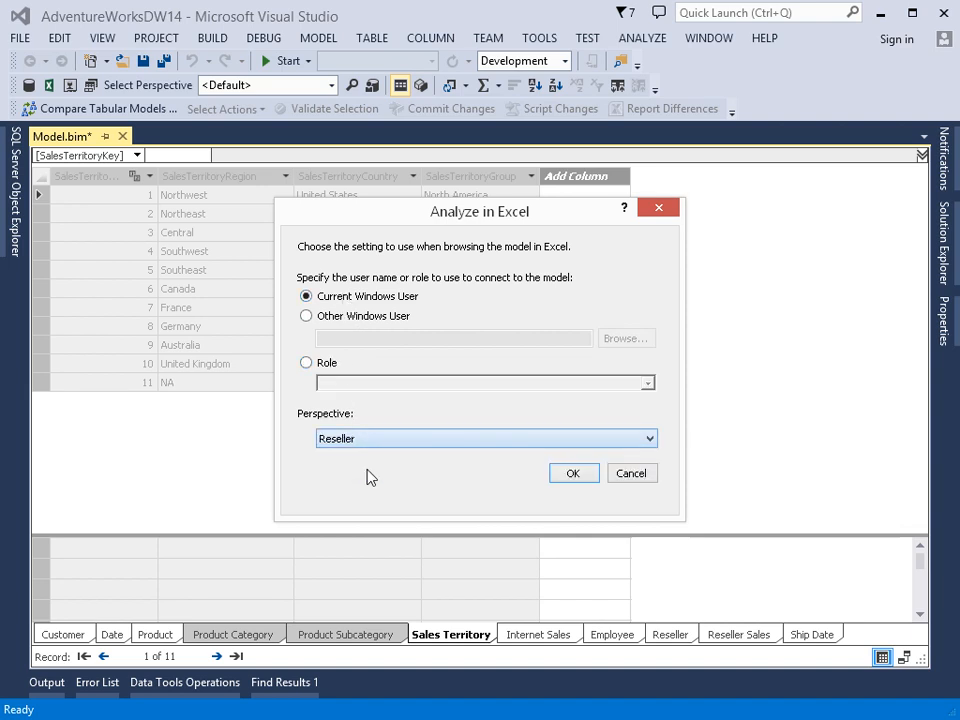
pyautogui.click(566, 480)
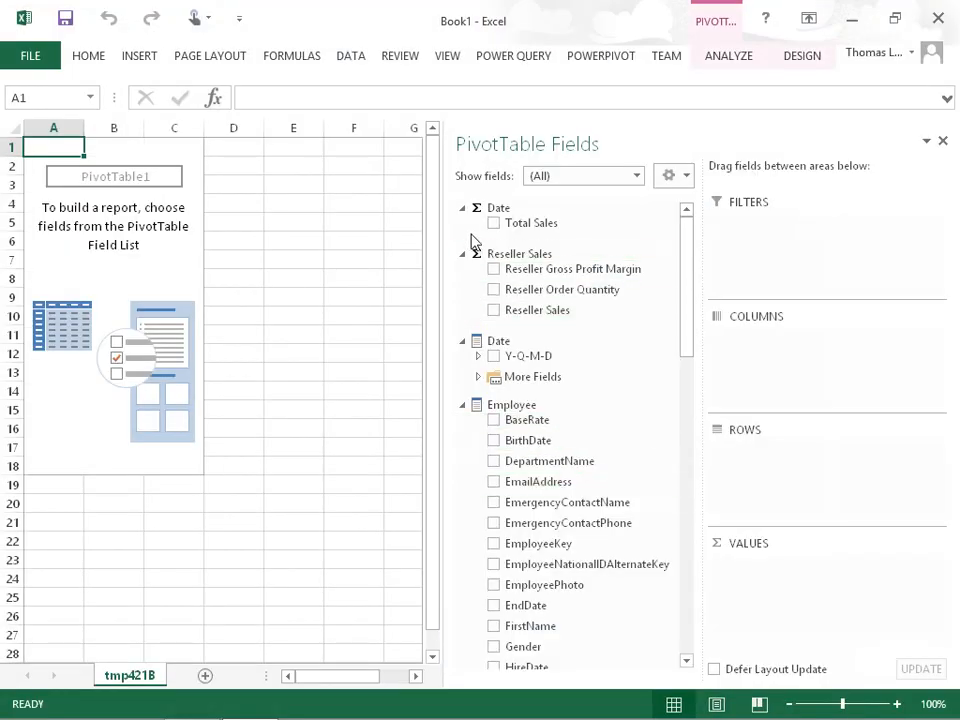
# Step: Collapse each table and measure group in the PivotTable field list to review what the Reseller perspective shows
pyautogui.click(462, 208)
pyautogui.click(462, 237)
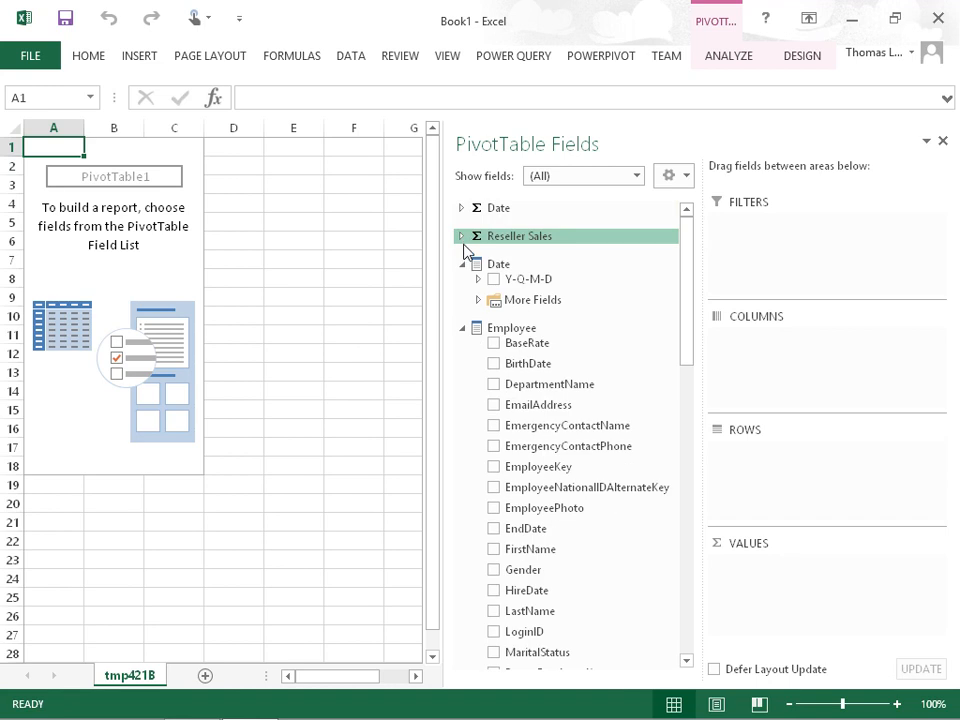
pyautogui.click(462, 264)
pyautogui.click(461, 292)
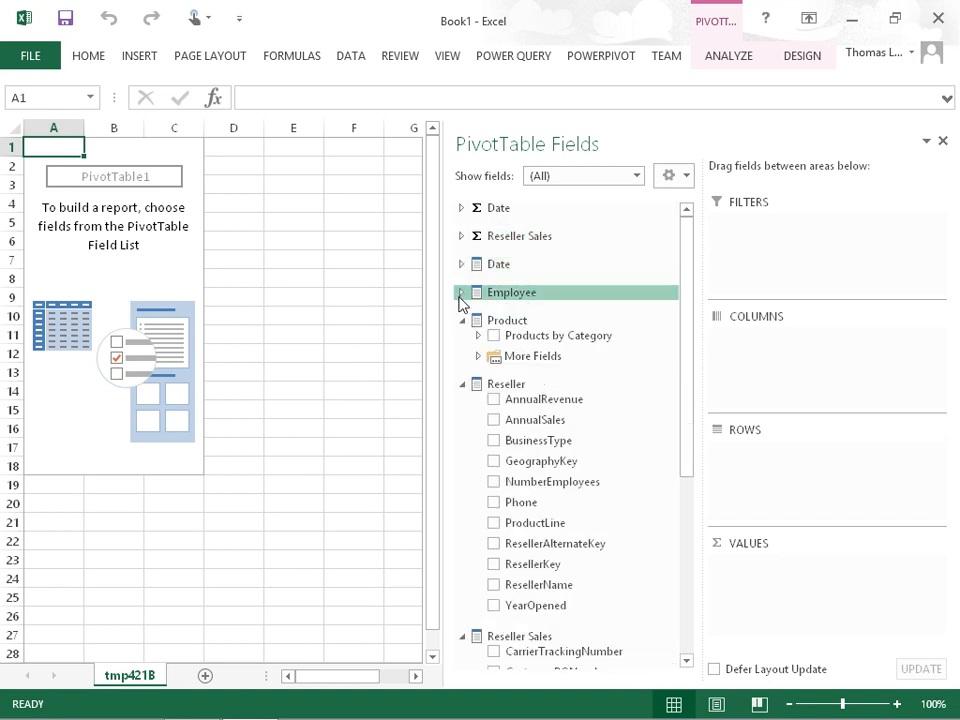
pyautogui.click(462, 321)
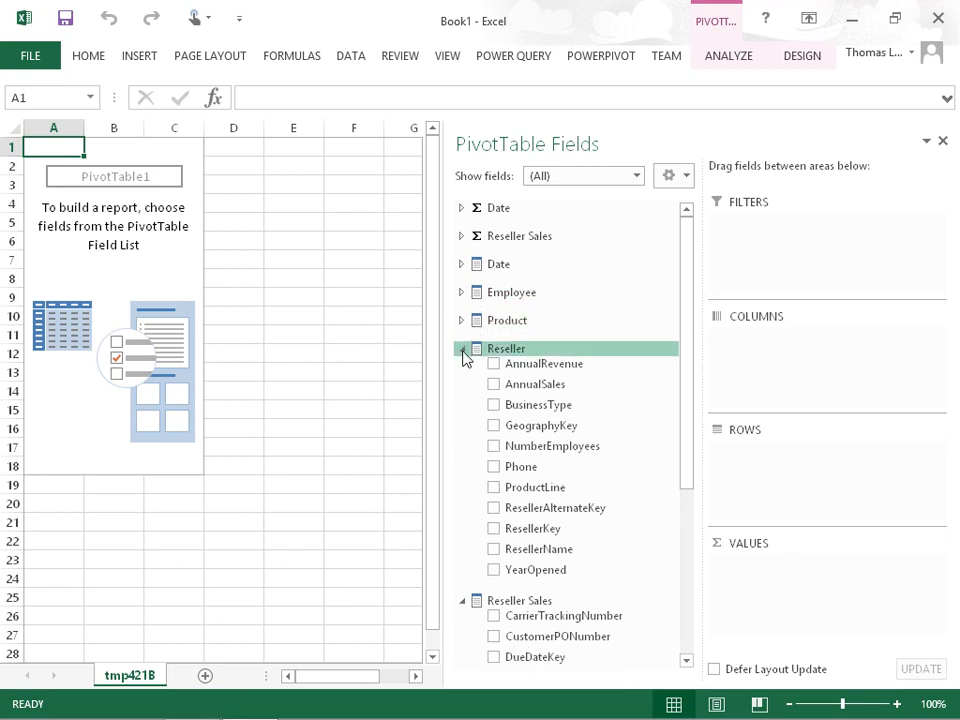
pyautogui.click(462, 349)
pyautogui.click(463, 377)
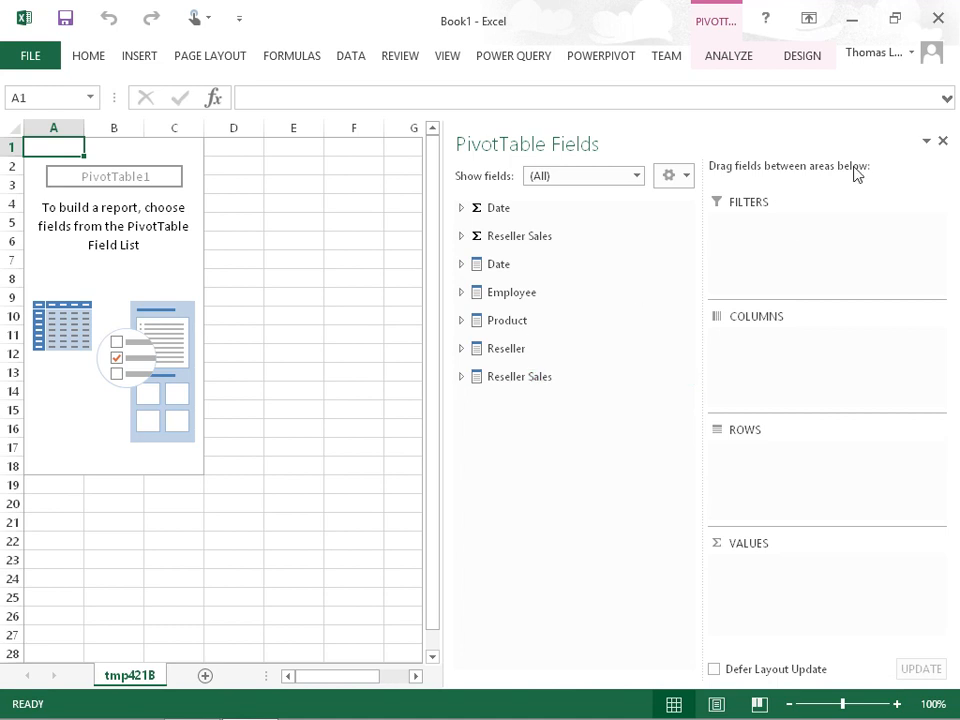
# Step: Return to Visual Studio, open the perspectives manager and create a new perspective named Internet
pyautogui.click(853, 24)
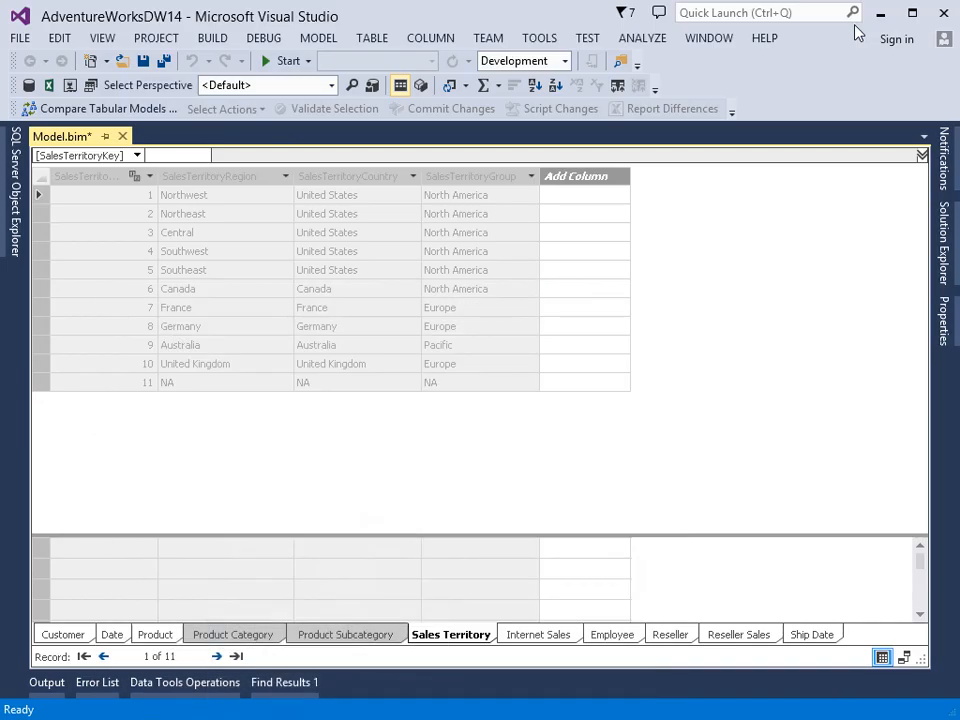
pyautogui.click(305, 45)
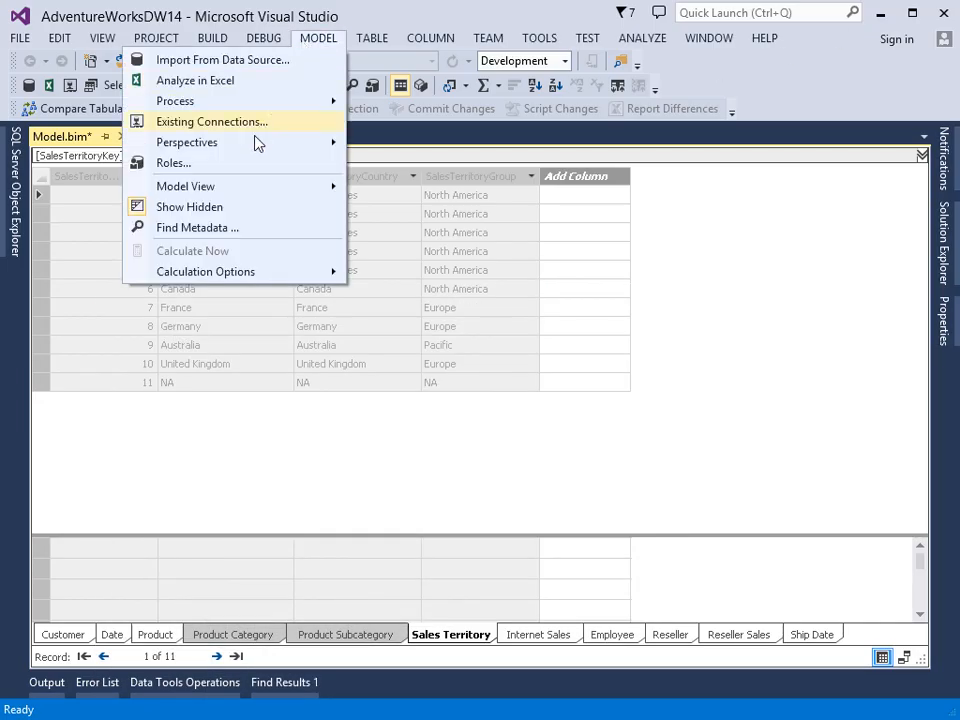
pyautogui.moveTo(253, 144)
pyautogui.click(428, 145)
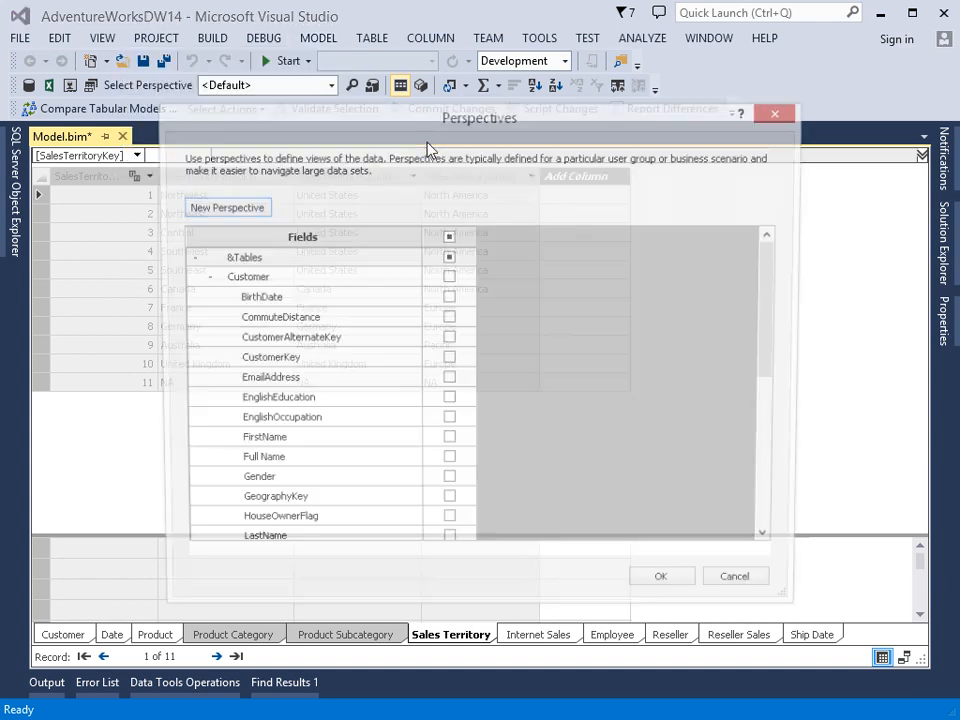
pyautogui.click(224, 209)
pyautogui.write('Internet')
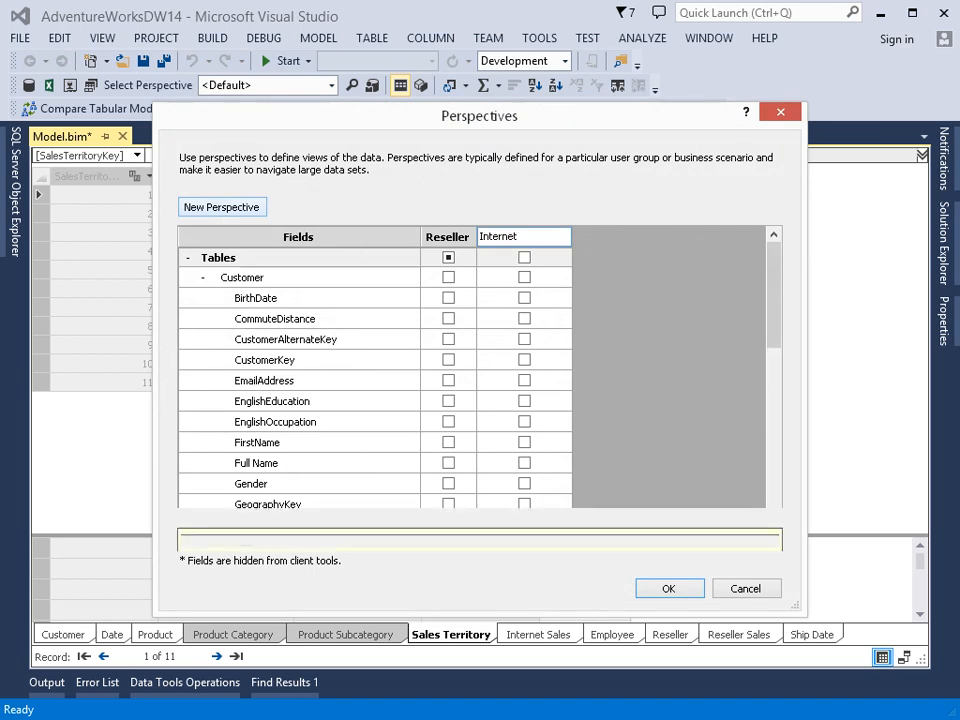
pyautogui.press('Return')
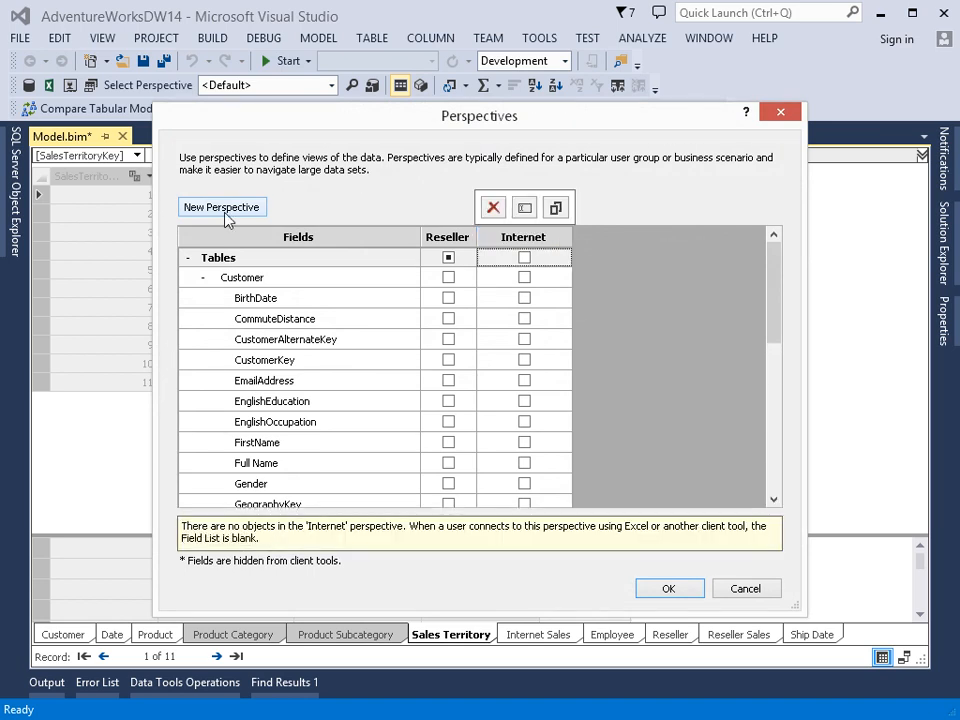
# Step: Include the Customer, Date, Internet Sales, Product and Ship Date tables in the Internet perspective and save all
pyautogui.click(203, 277)
pyautogui.click(524, 277)
pyautogui.click(524, 298)
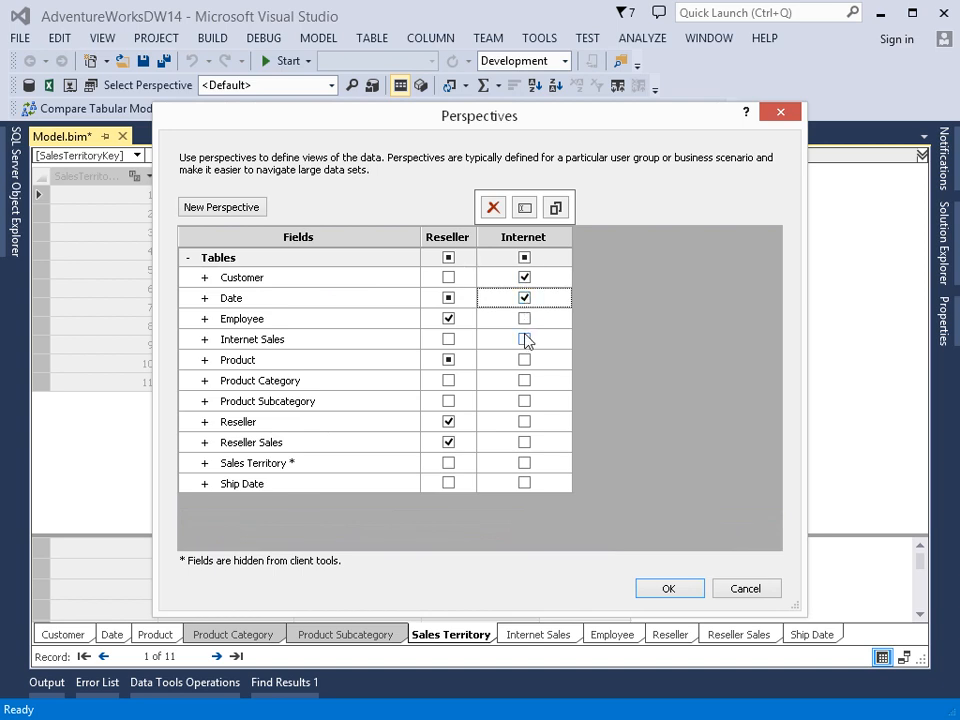
pyautogui.click(526, 341)
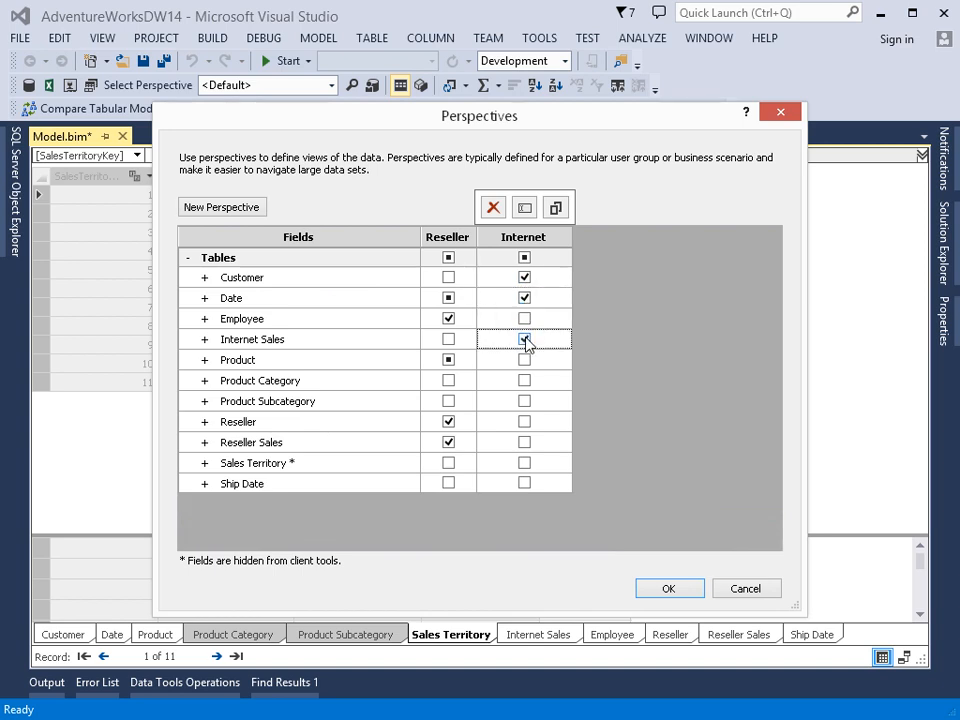
pyautogui.click(526, 361)
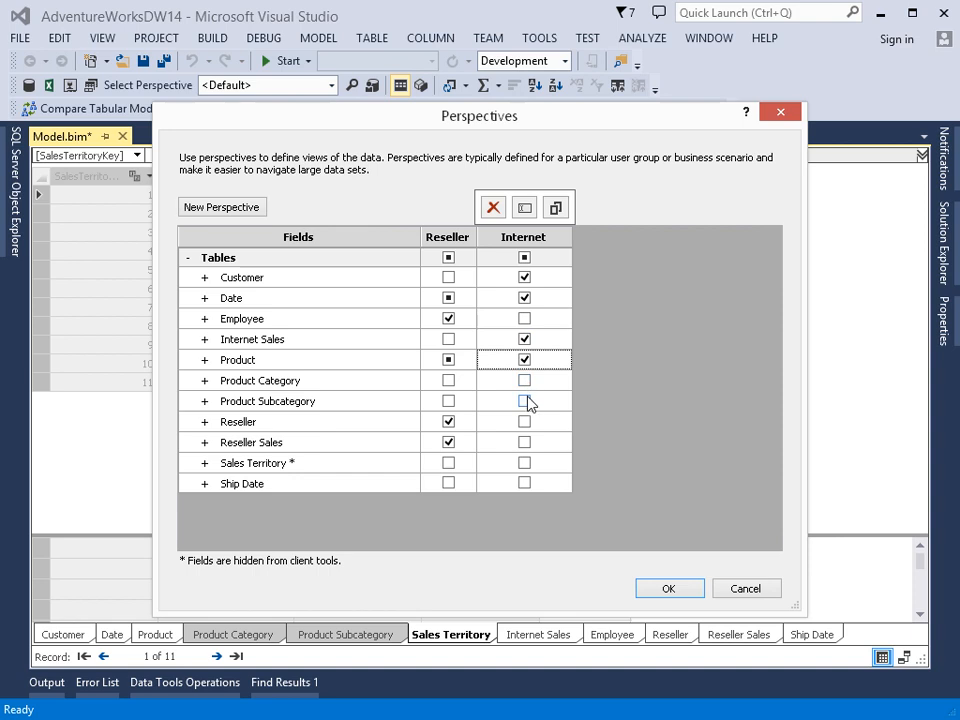
pyautogui.click(524, 484)
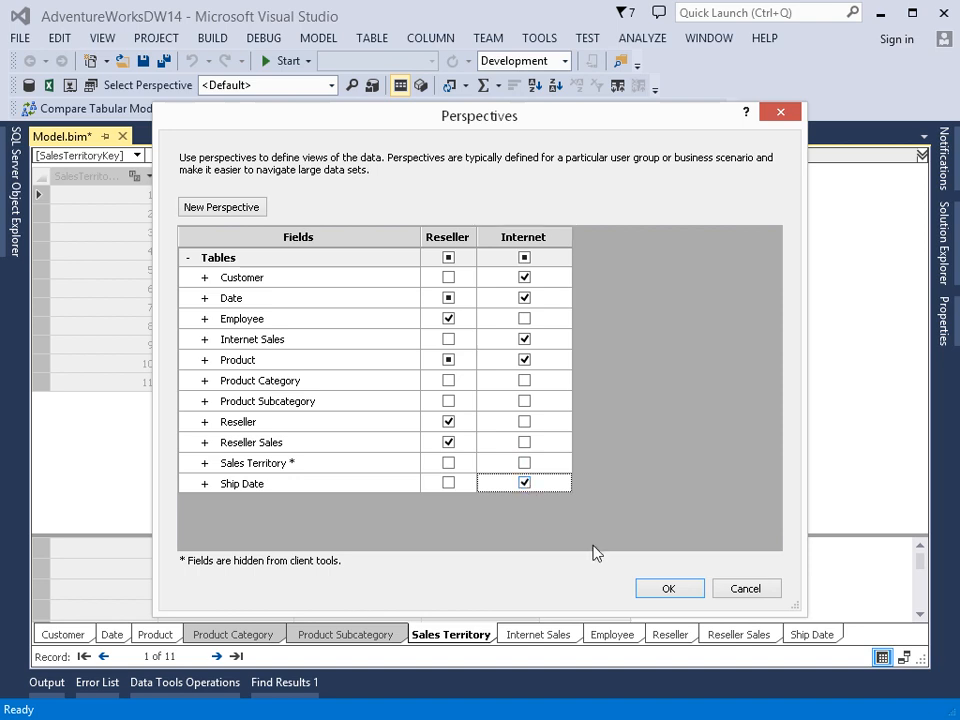
pyautogui.click(668, 589)
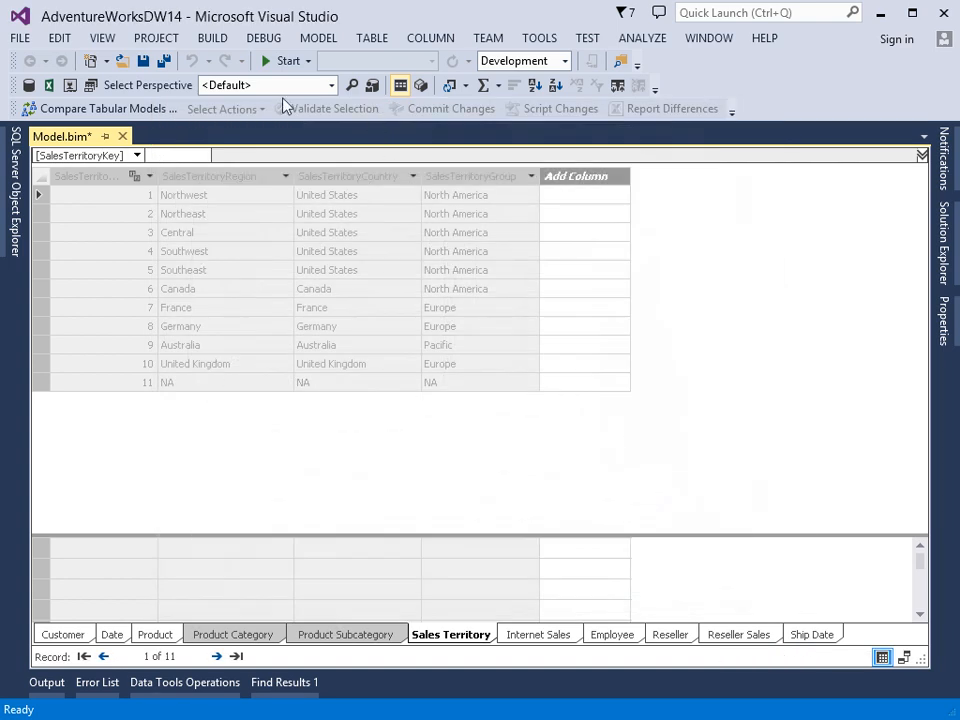
pyautogui.click(164, 61)
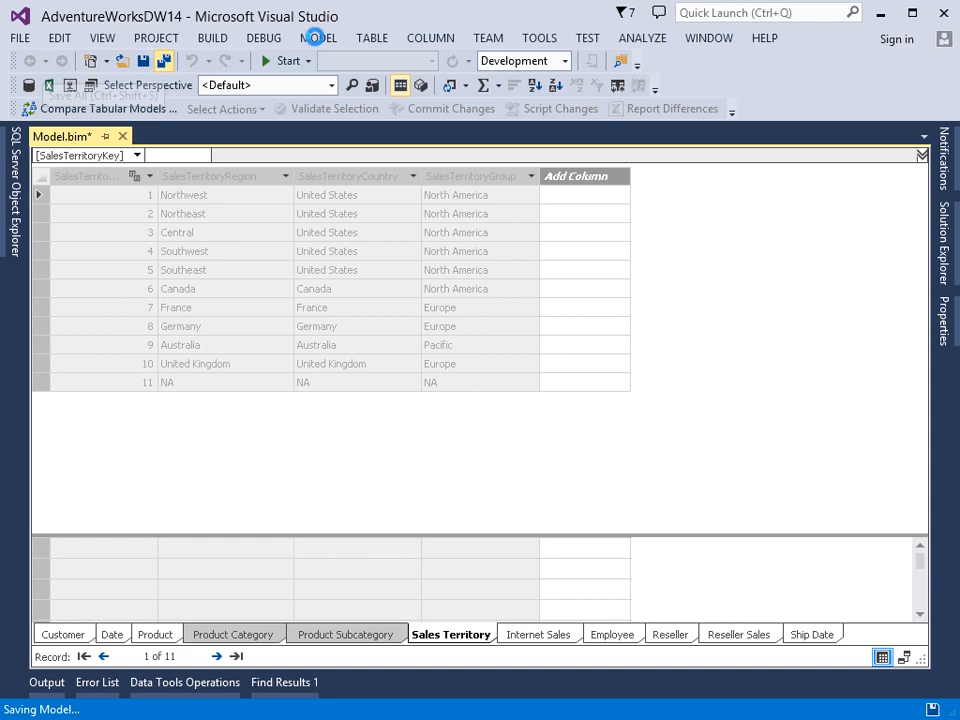
# Step: Open the list of perspectives available for selecting in the model designer
pyautogui.click(317, 40)
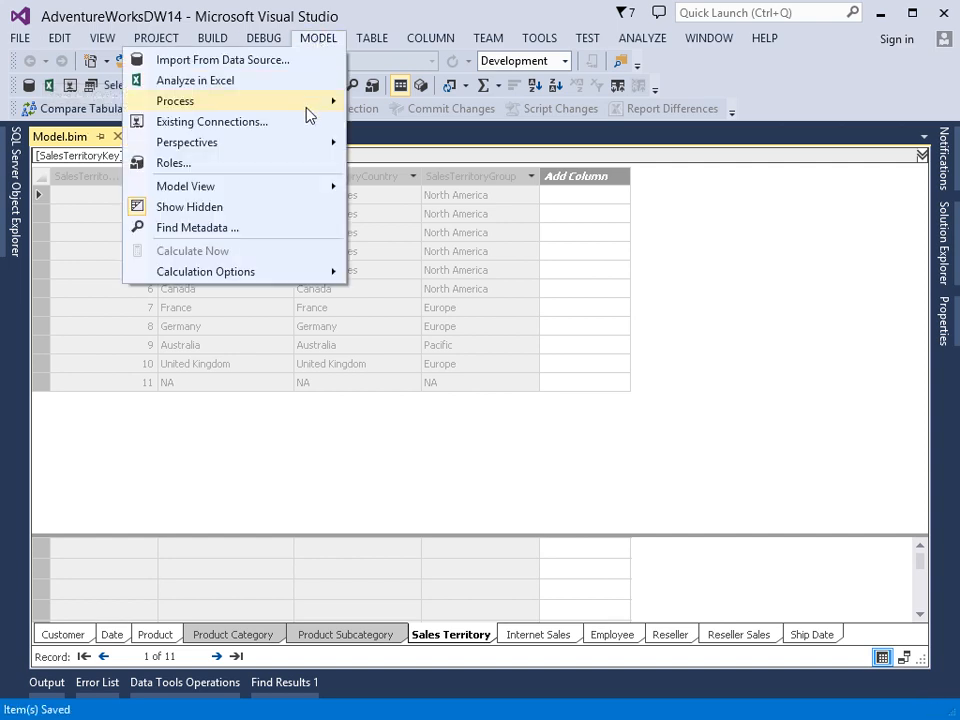
pyautogui.moveTo(306, 141)
pyautogui.moveTo(421, 173)
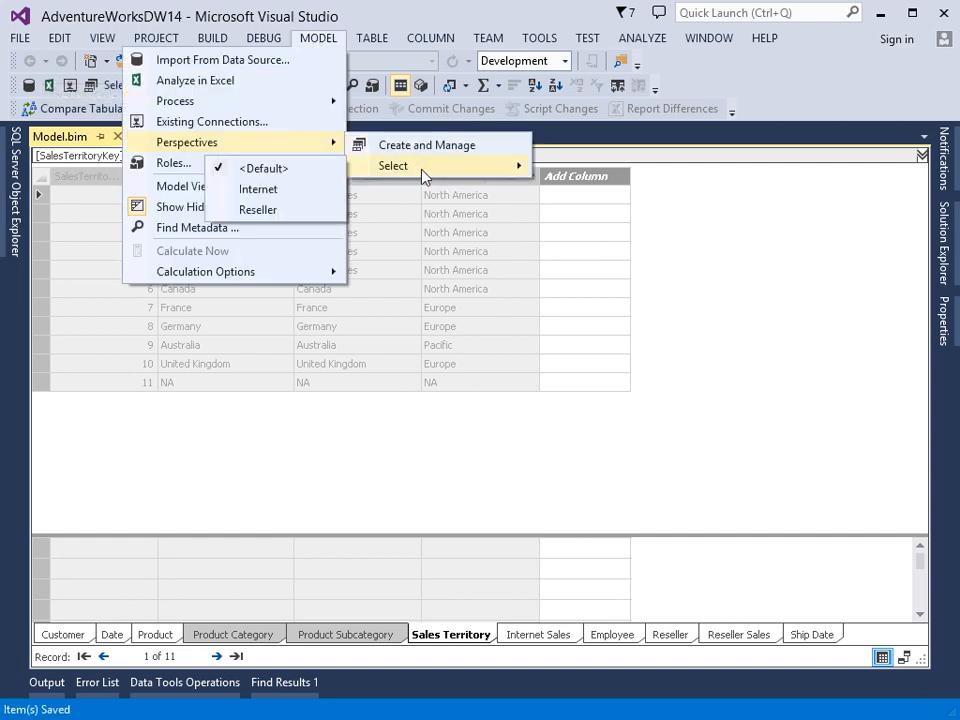